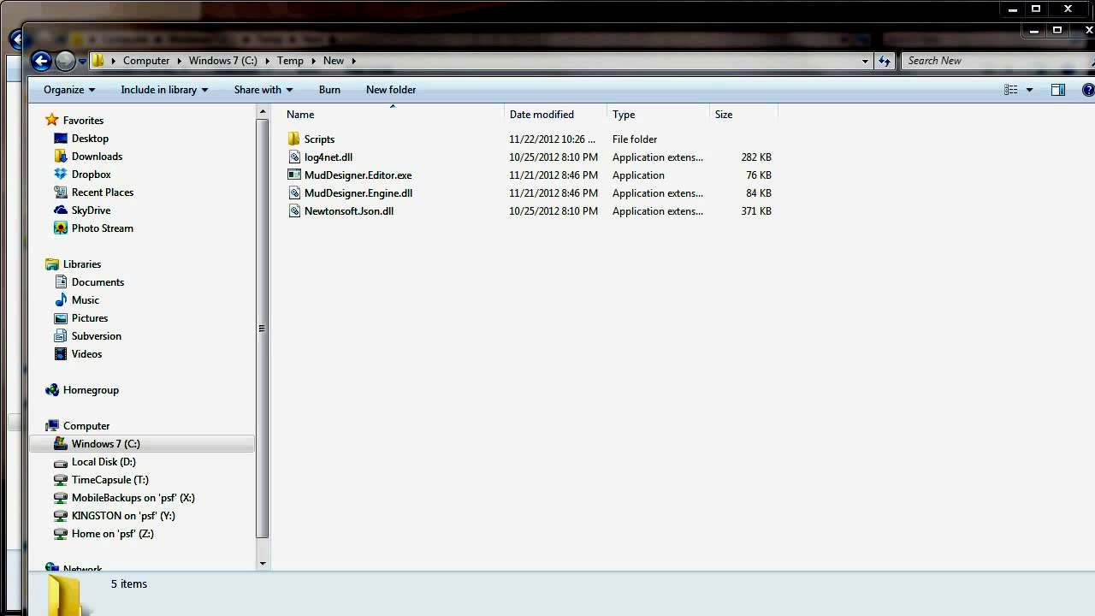
Launch MudDesigner.Editor.exe from the New folder.
left_click(312, 329)
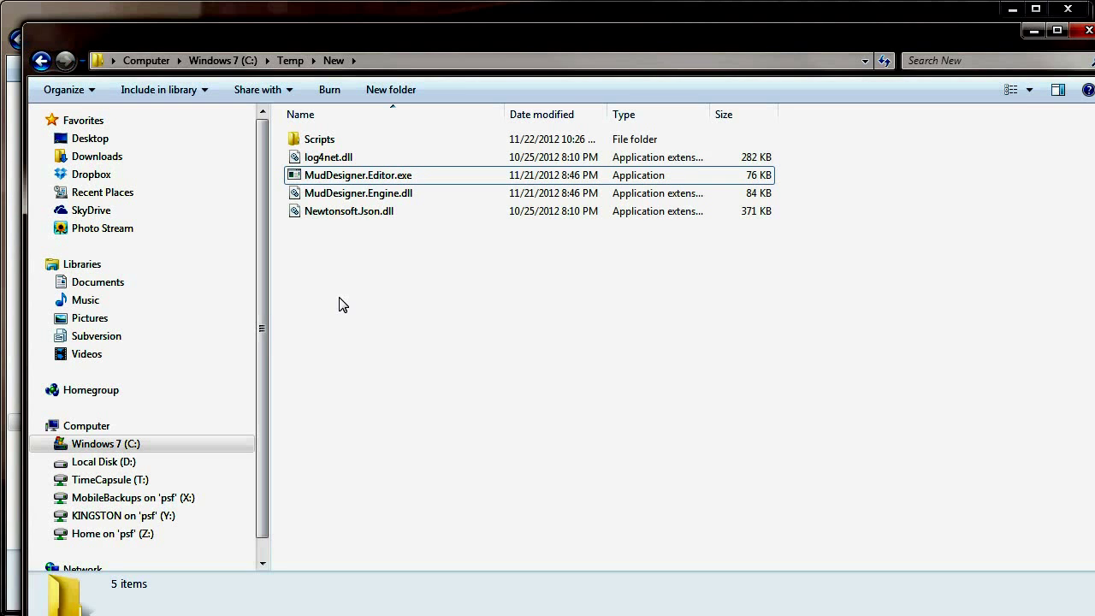
left_click(383, 177)
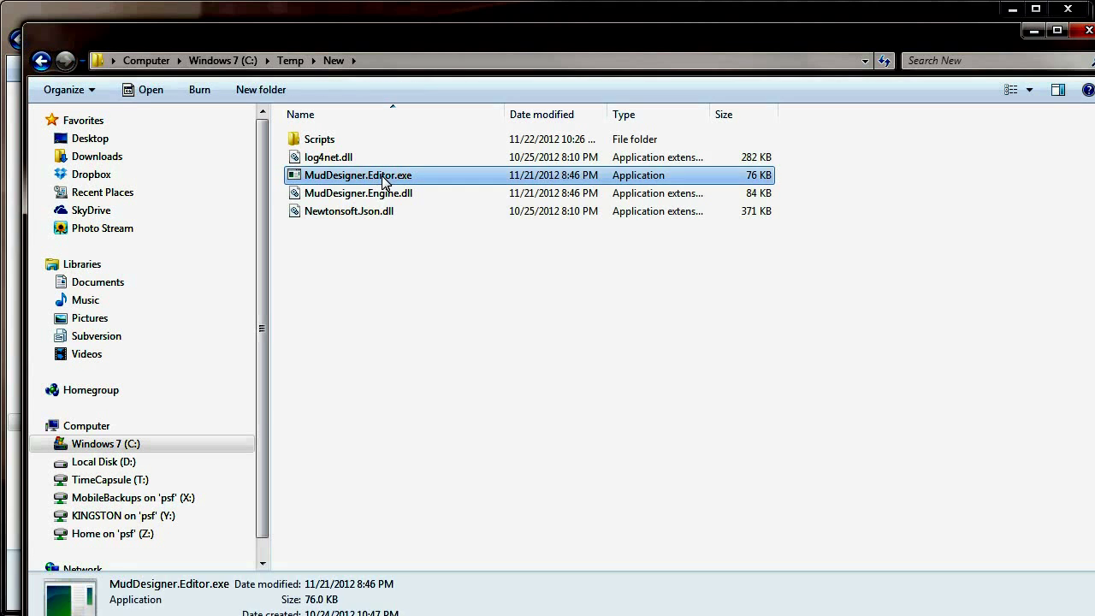
left_click_drag(381, 236, 336, 140)
left_click(356, 323)
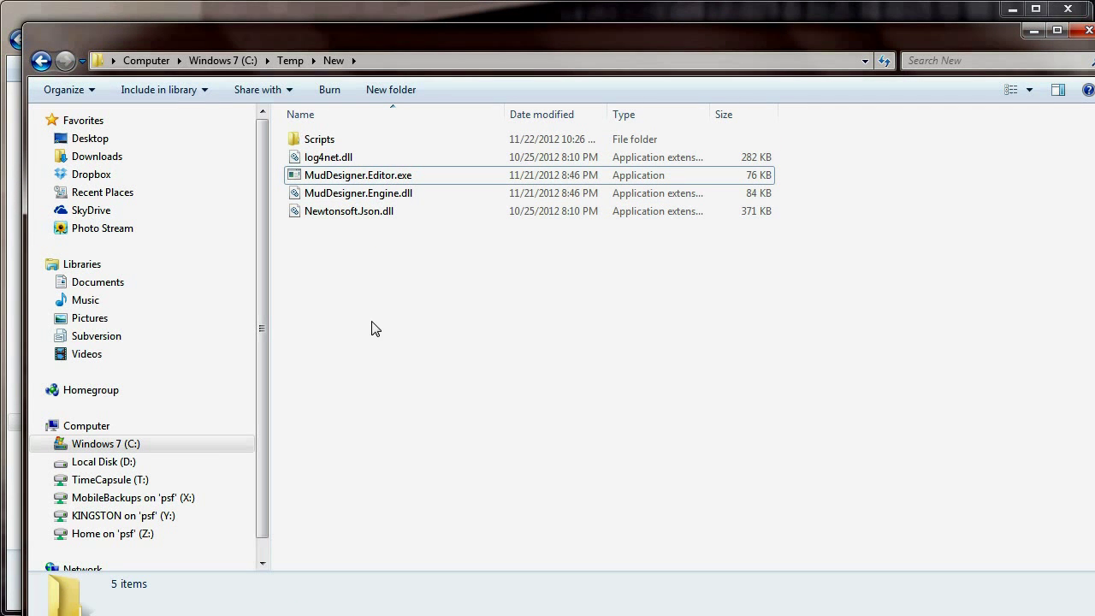
double_click(368, 180)
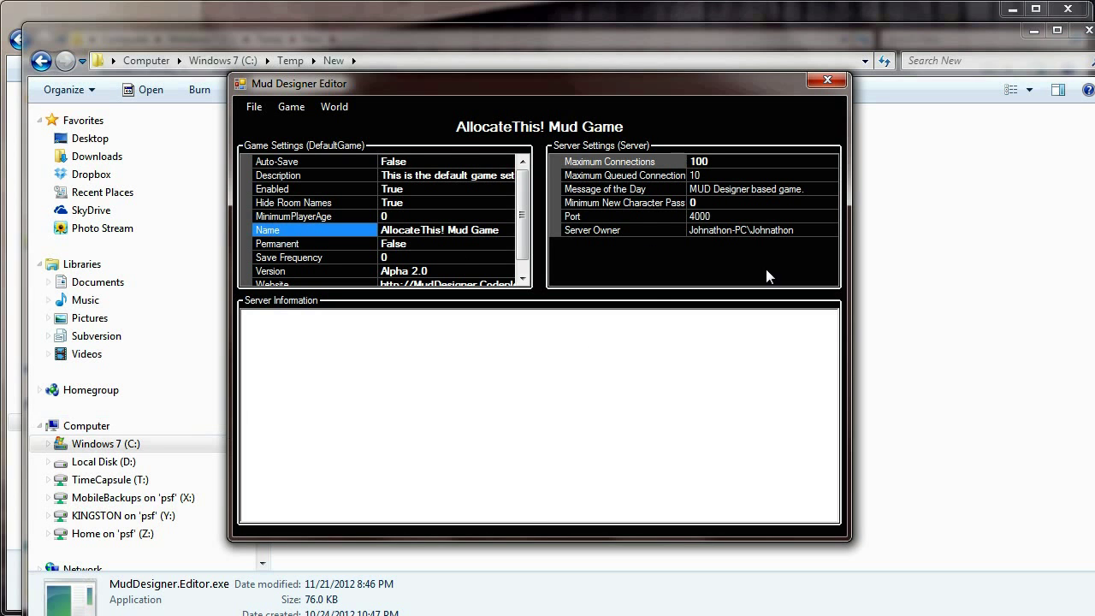
left_click(326, 108)
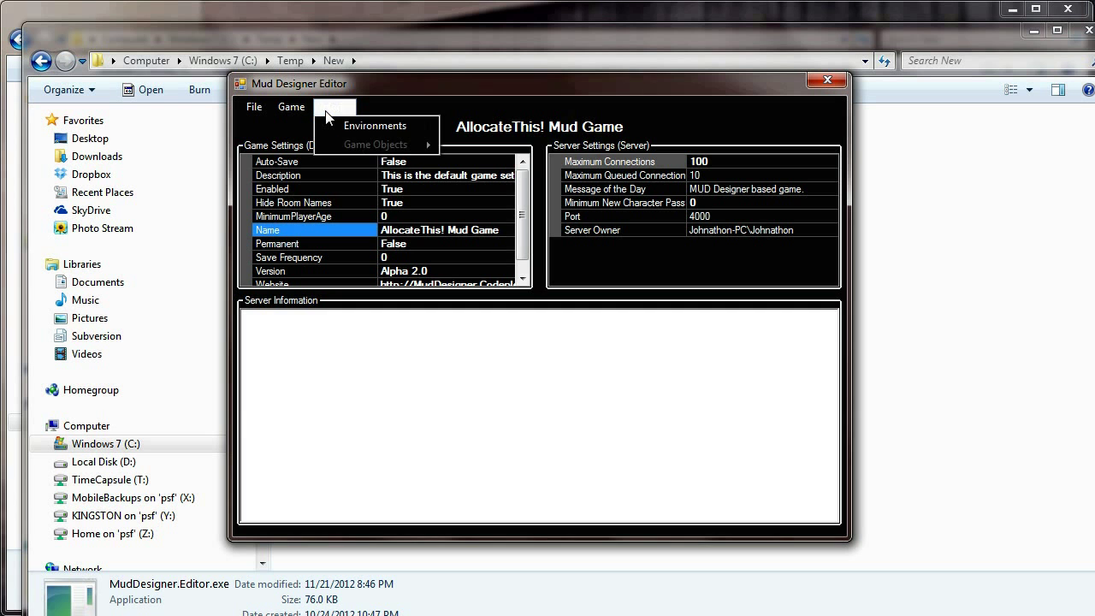
mouse_move(342, 129)
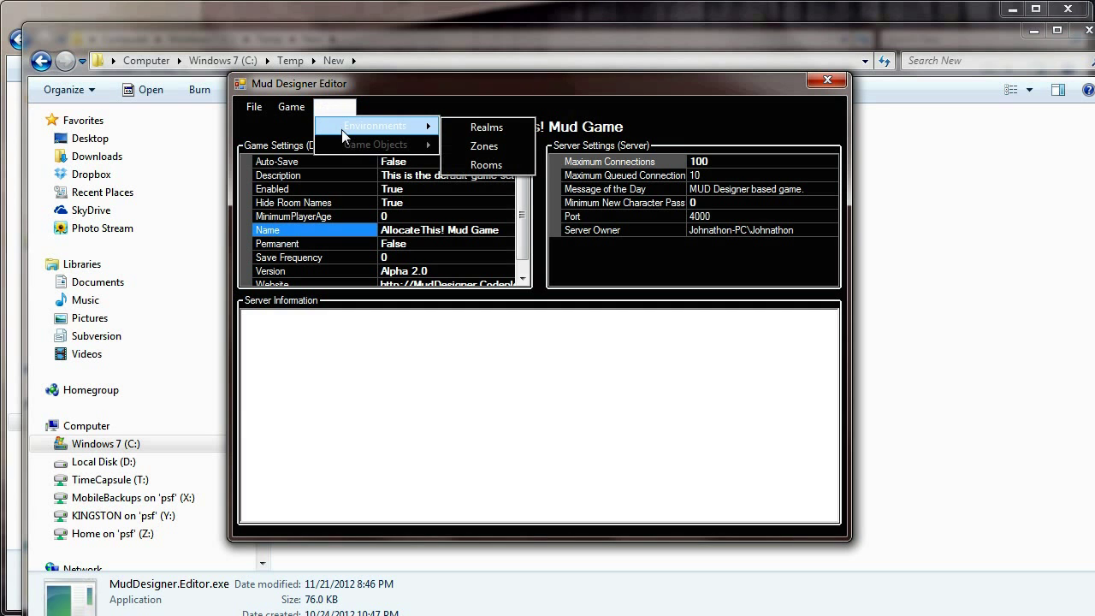
left_click(474, 125)
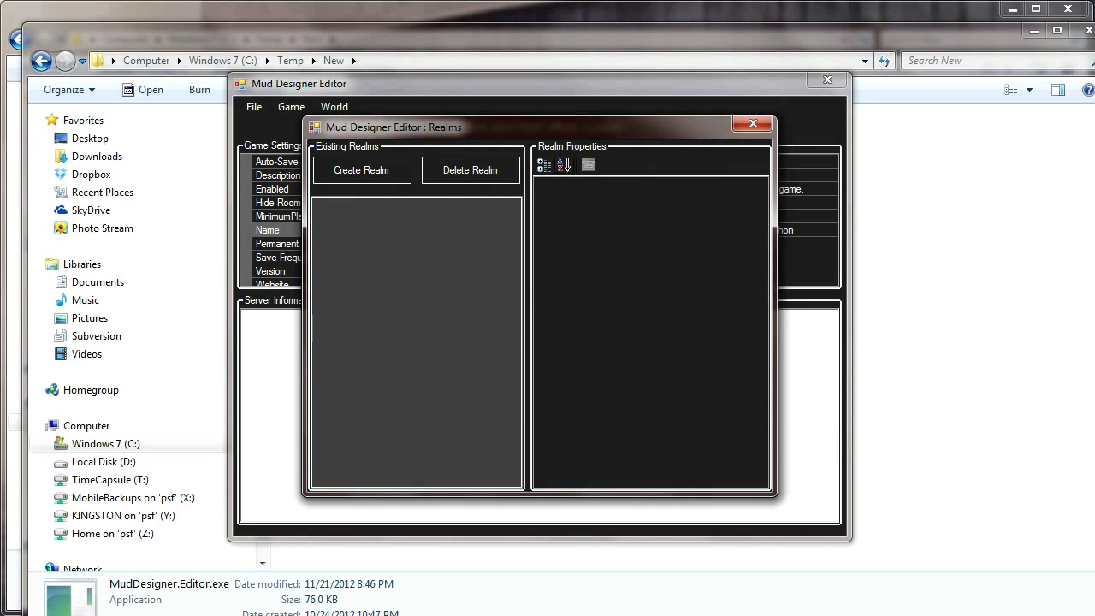
left_click(754, 125)
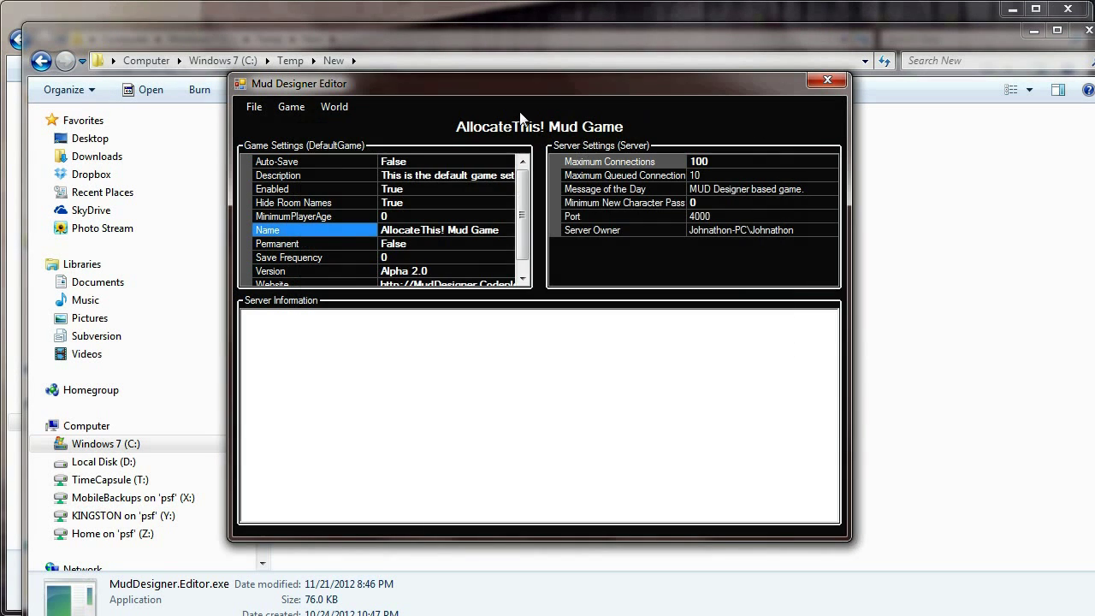
Open the Realms editor and create a realm named California.
left_click(334, 106)
mouse_move(419, 128)
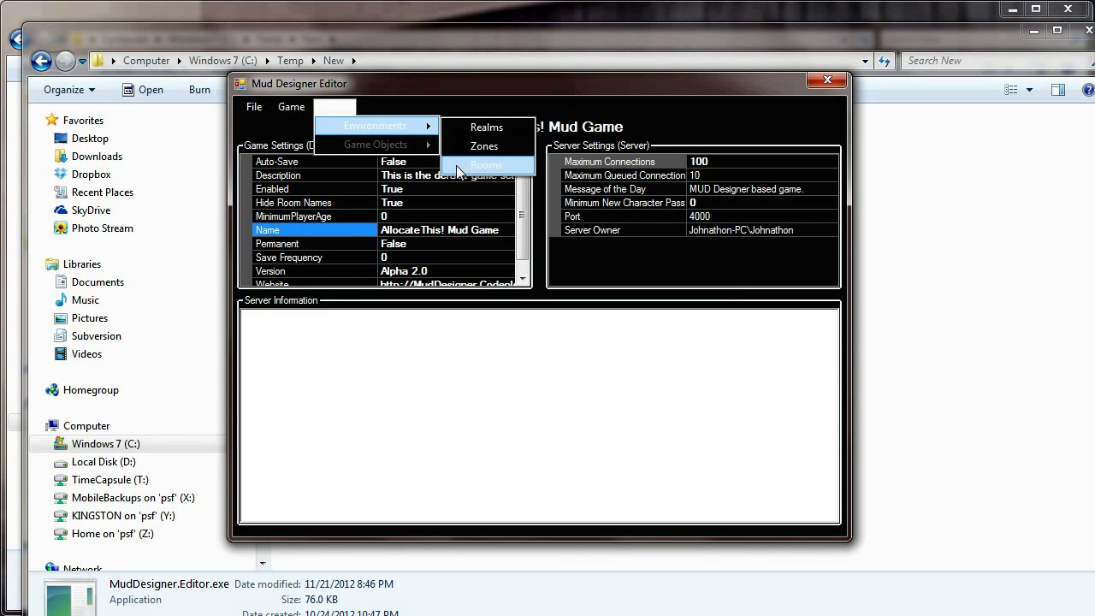
left_click(490, 130)
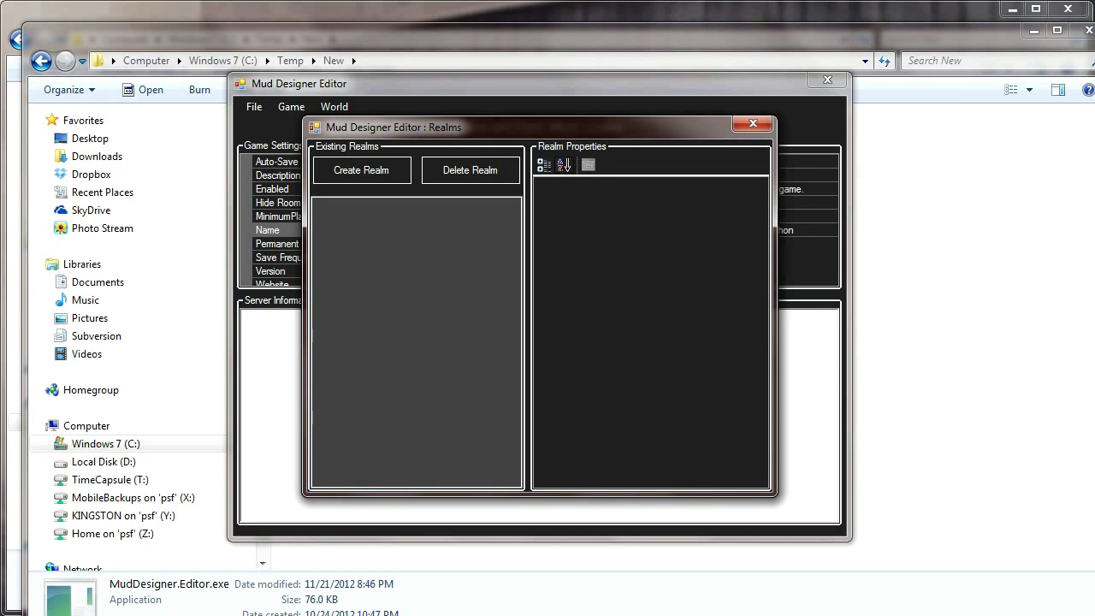
left_click(389, 171)
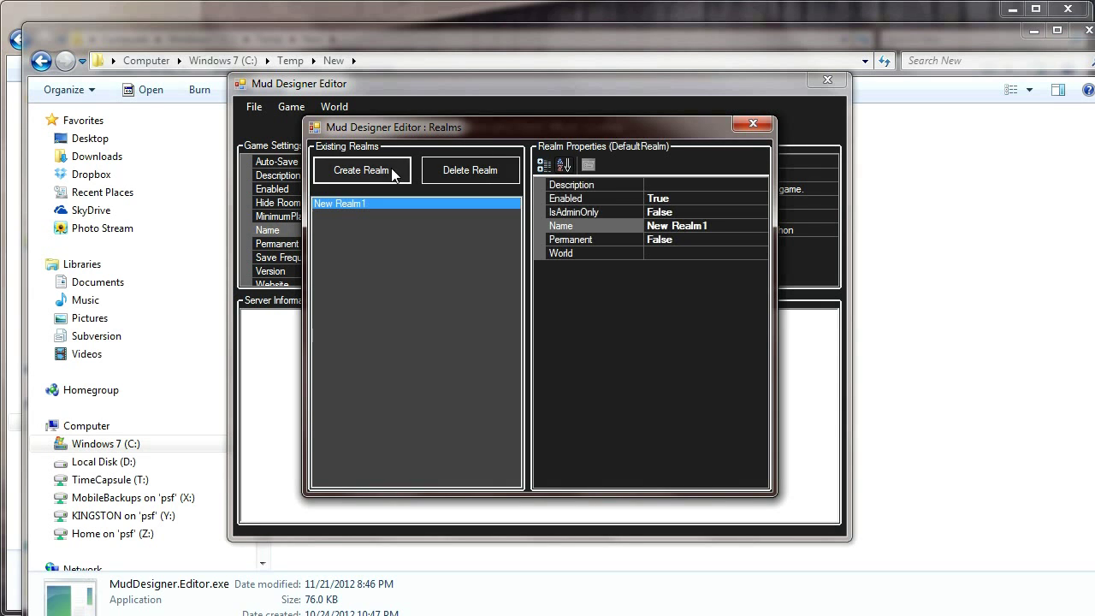
left_click(718, 224)
key("ctrl+a")
key("BackSpace")
type("California")
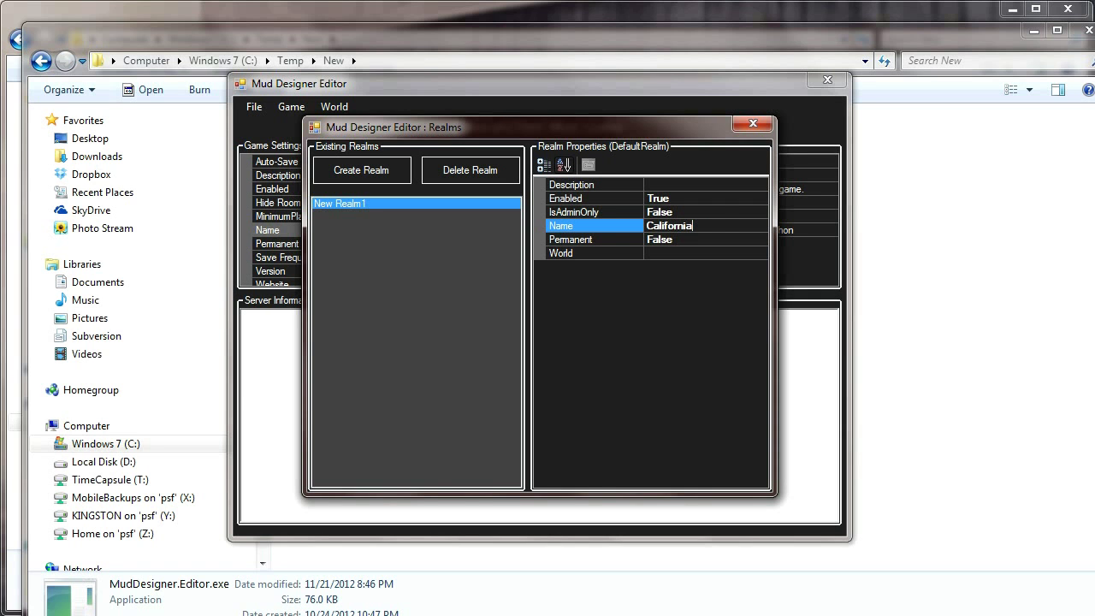
key("Return")
Create a second realm and name it New York.
left_click(396, 173)
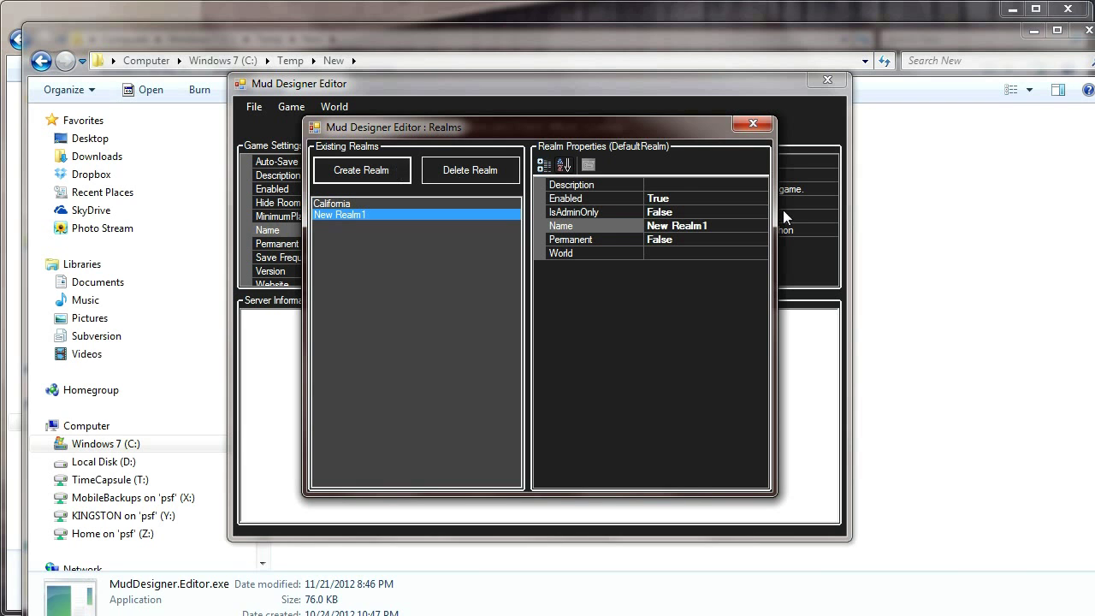
left_click(741, 224)
type("New Wo")
key("BackSpace")
key("BackSpace")
key("BackSpace")
type("York")
key("Return")
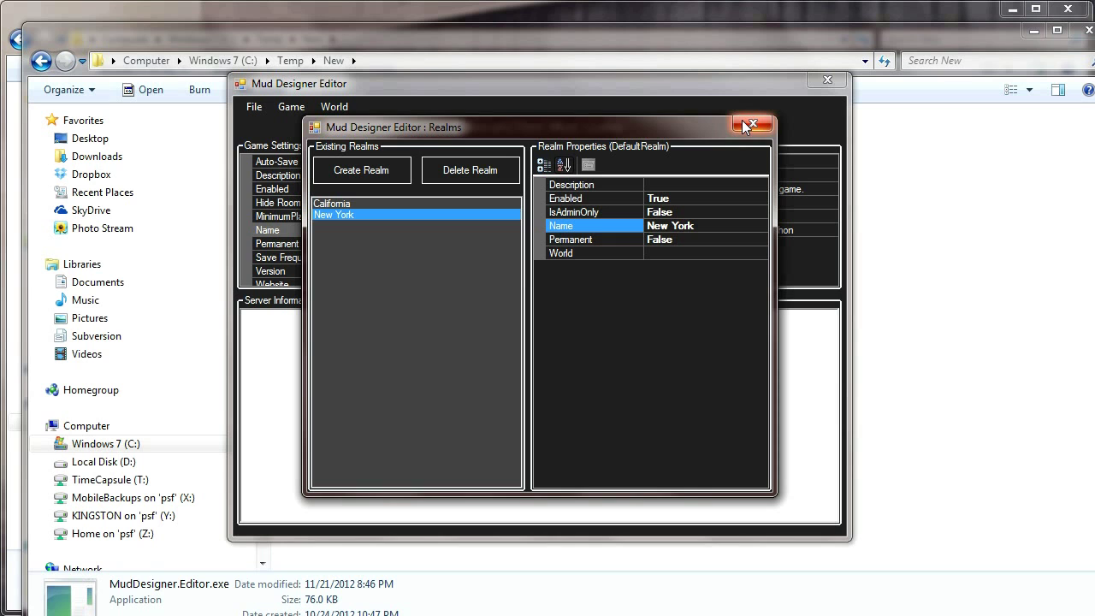
Review the properties of the California and New York realms, and close the Realms editor.
left_click(333, 206)
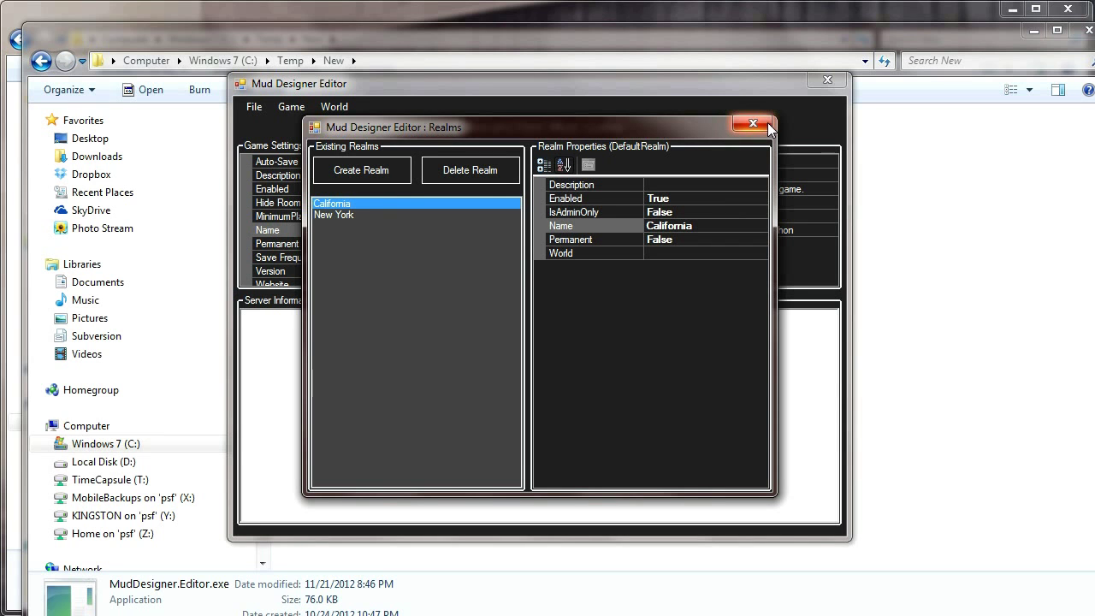
left_click(336, 217)
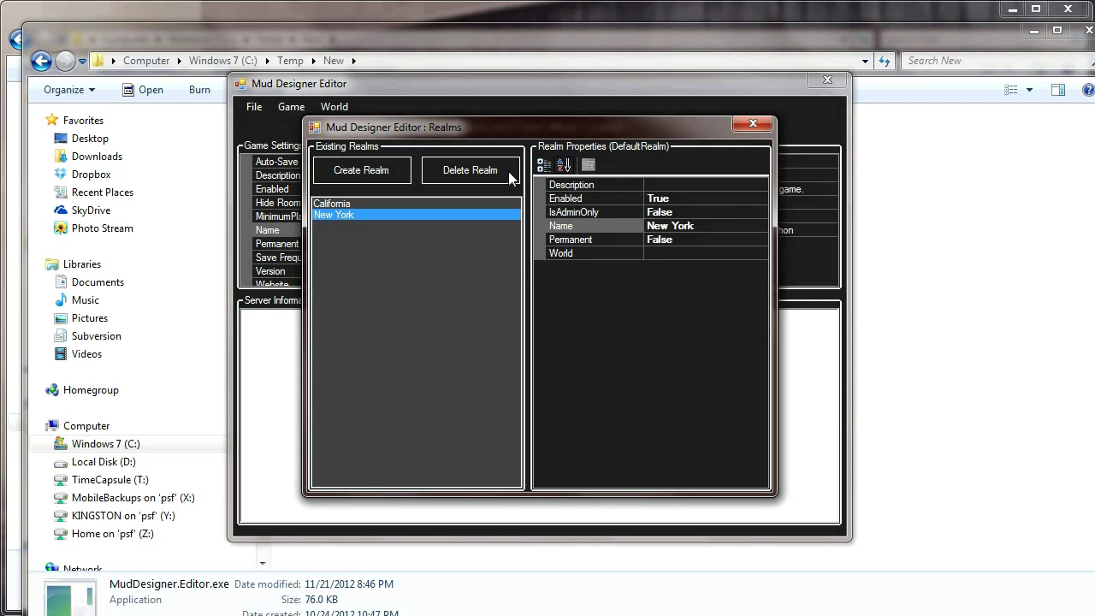
left_click(756, 124)
Open the Zones editor and change its current realm to California.
left_click(334, 107)
mouse_move(368, 126)
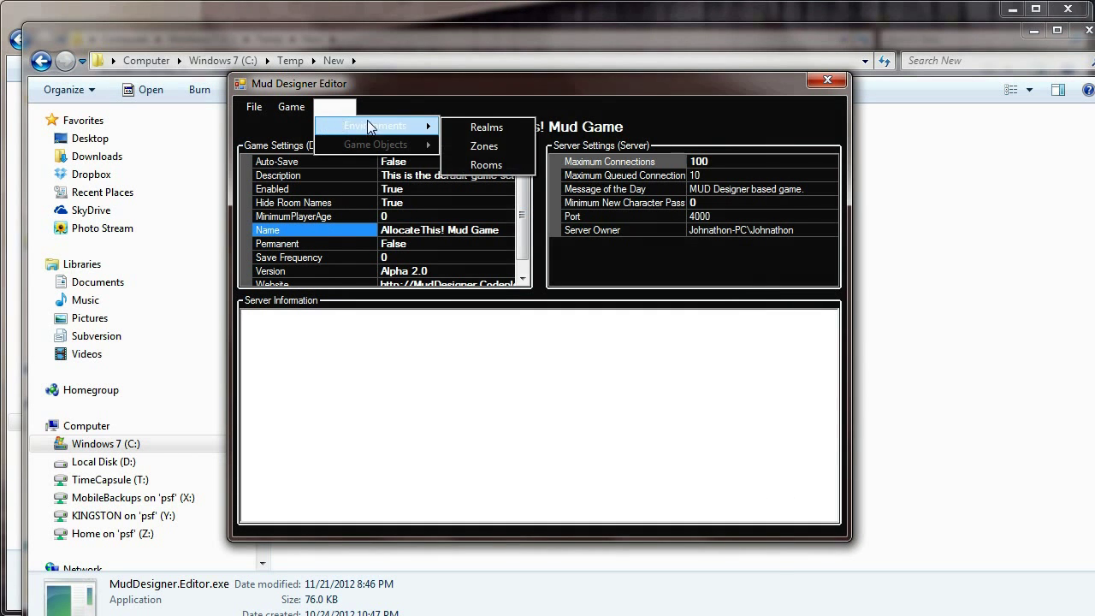
left_click(488, 148)
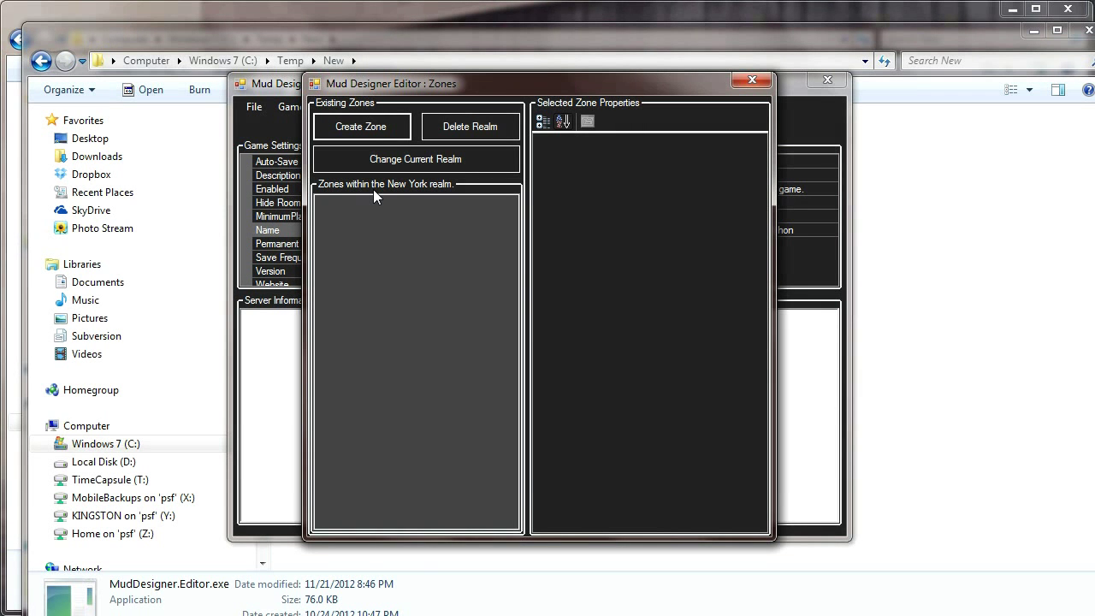
left_click(376, 167)
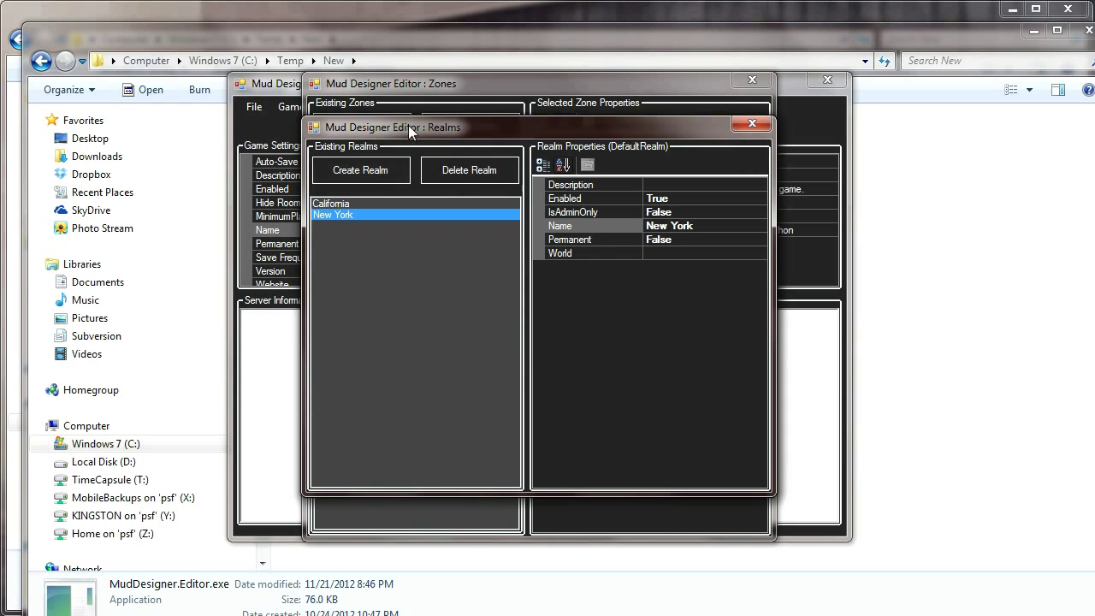
left_click_drag(408, 127, 411, 211)
left_click(338, 287)
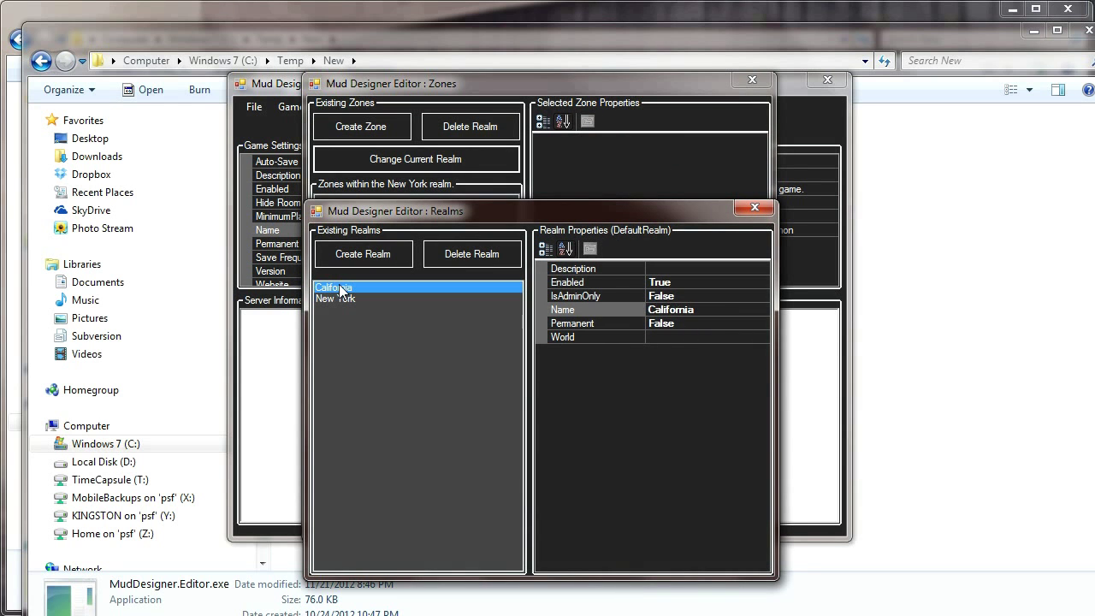
double_click(339, 287)
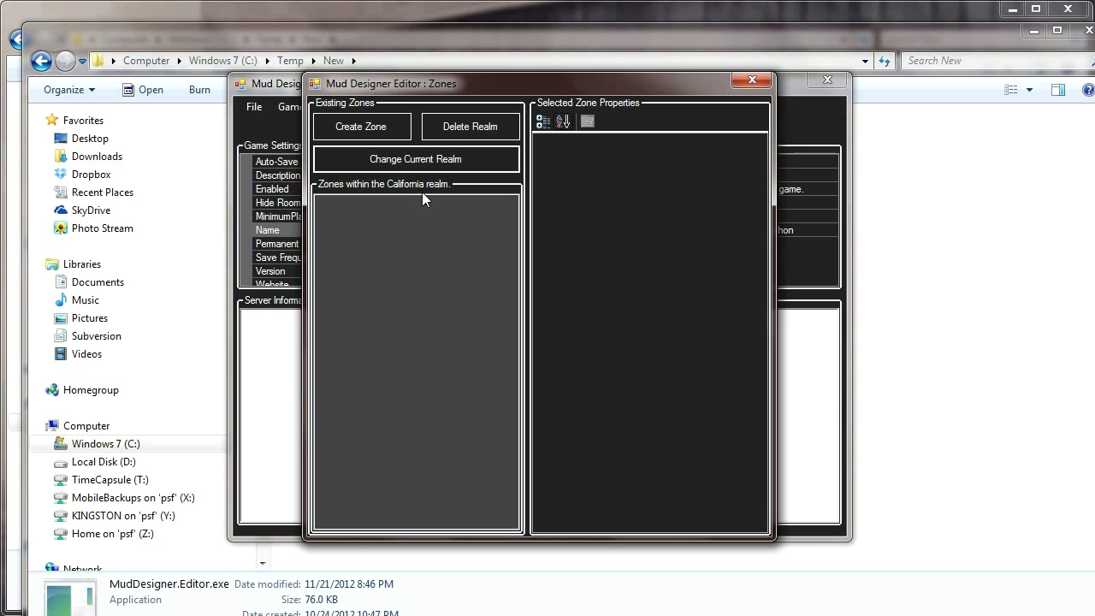
Create a zone in the California realm and name it San Diego.
left_click(359, 128)
left_click(728, 195)
key("ctrl+a")
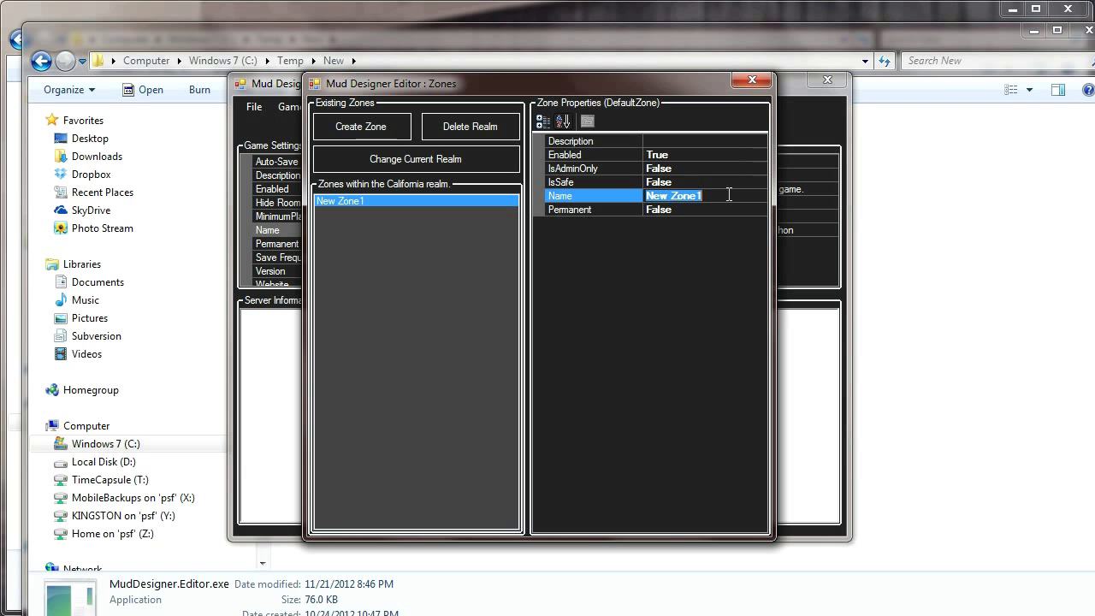
type("San Di")
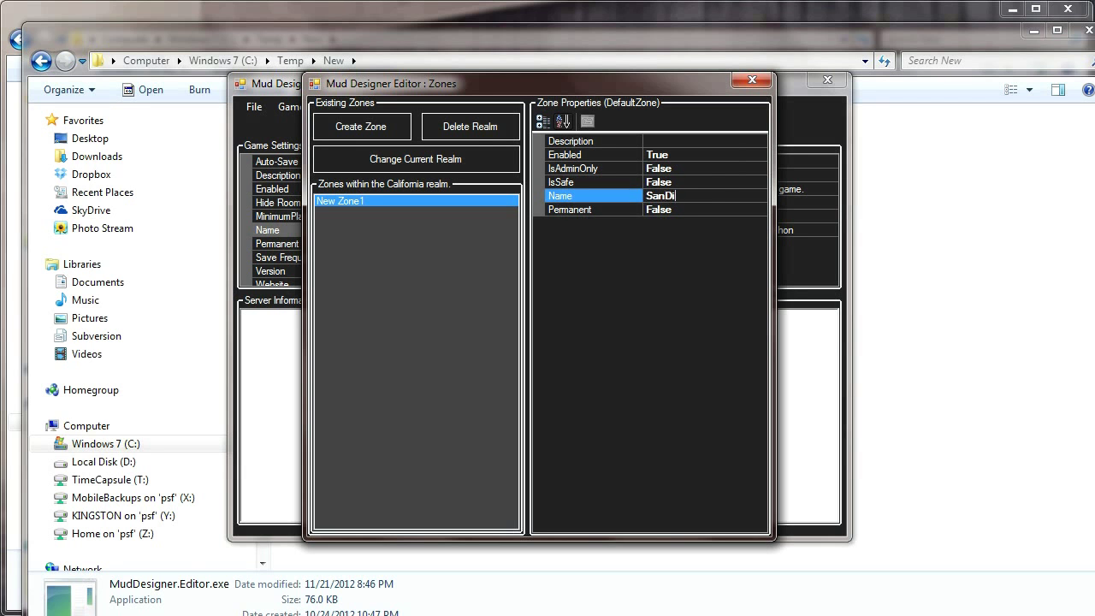
type("ego")
key("Return")
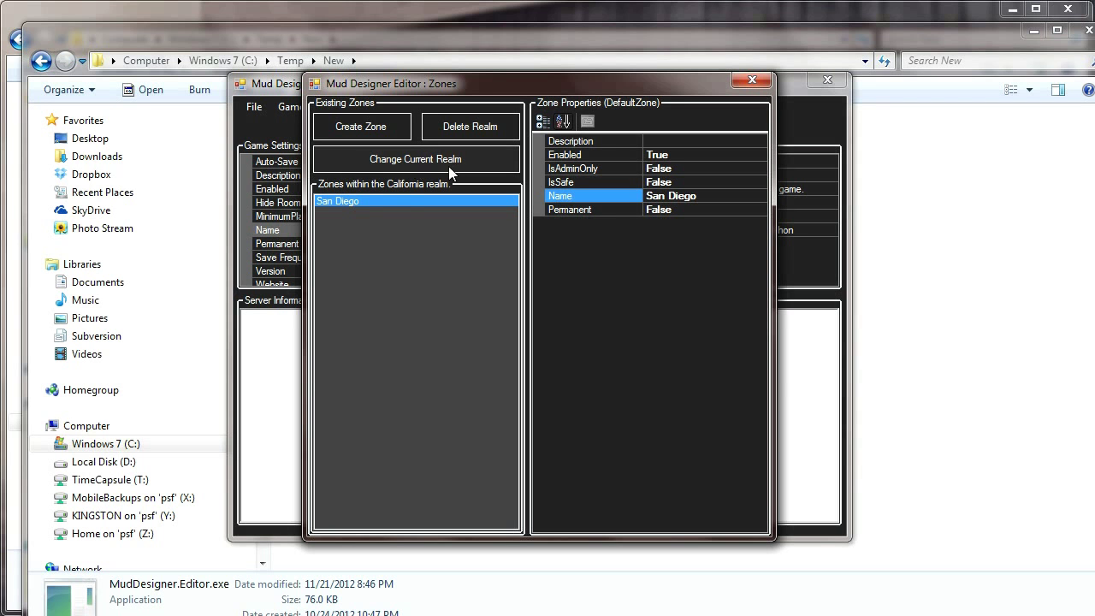
Compare the zones of the New York and California realms, ending on California, and close the Zones editor.
left_click(357, 163)
left_click(350, 216)
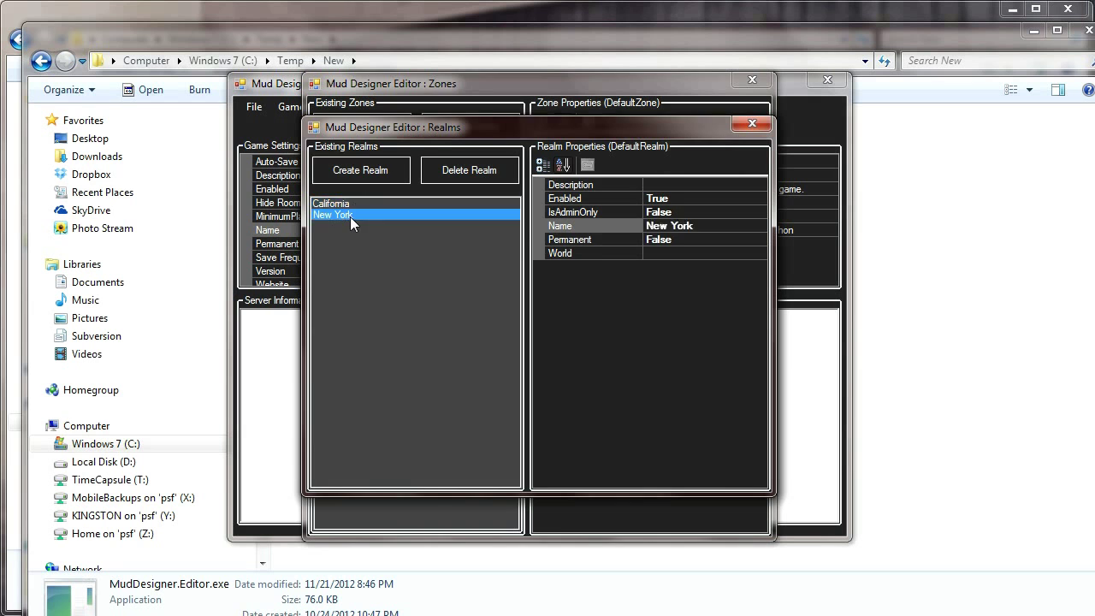
left_click(350, 216)
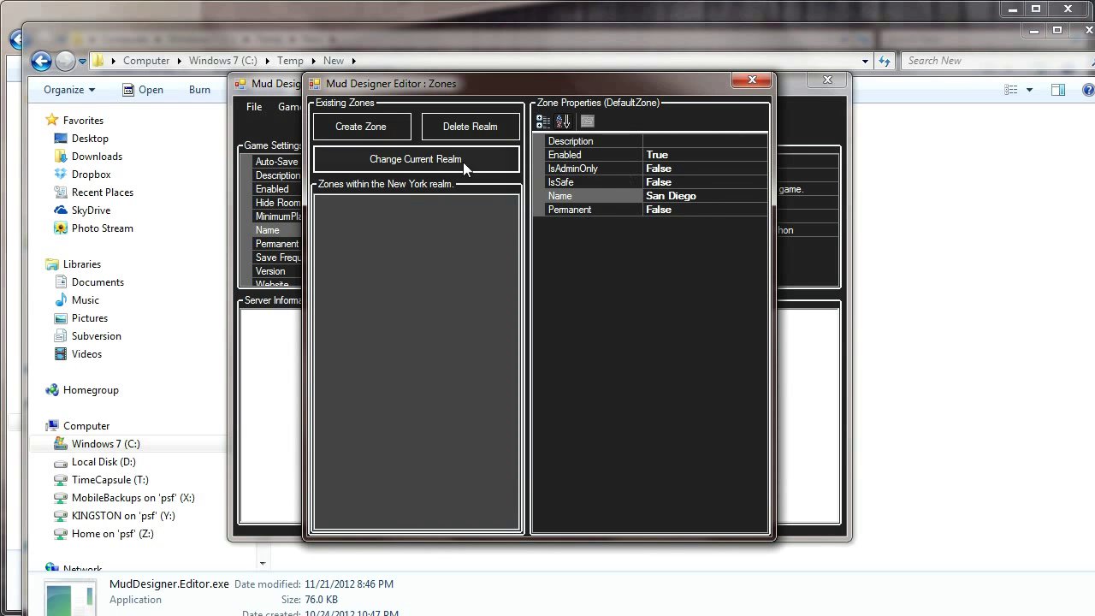
left_click(375, 159)
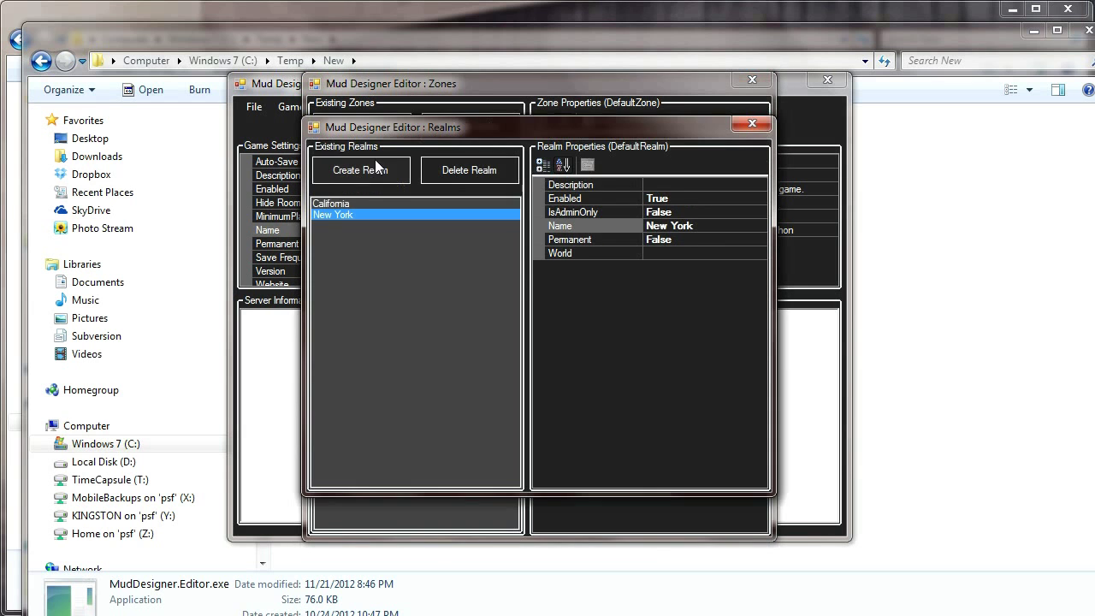
left_click(342, 205)
left_click(343, 204)
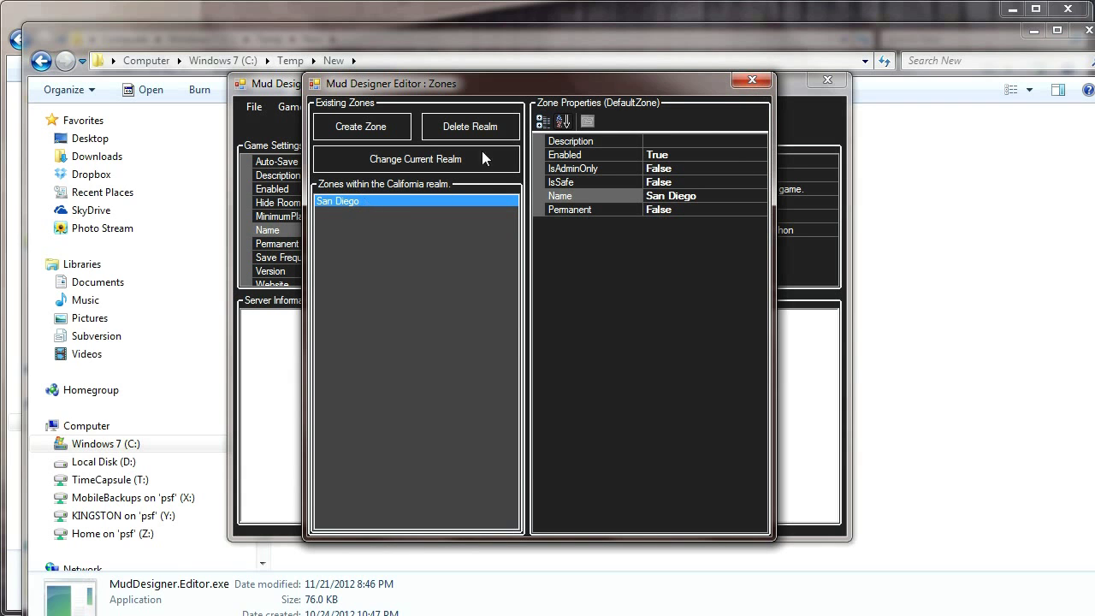
left_click(752, 80)
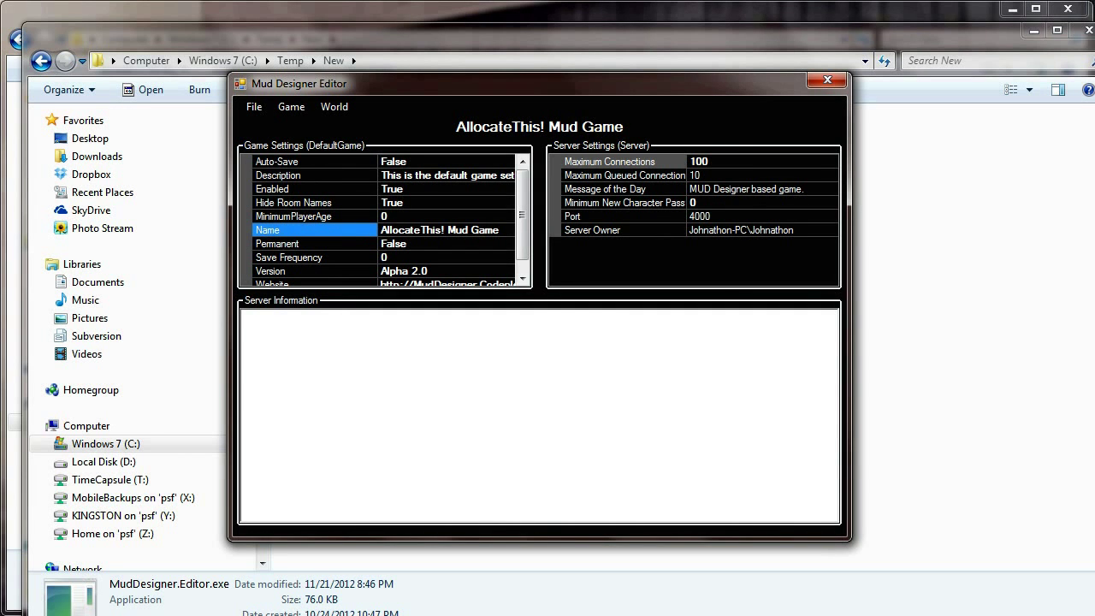
Open the Rooms editor and choose California as the existing realm in the environments available to link.
left_click(334, 106)
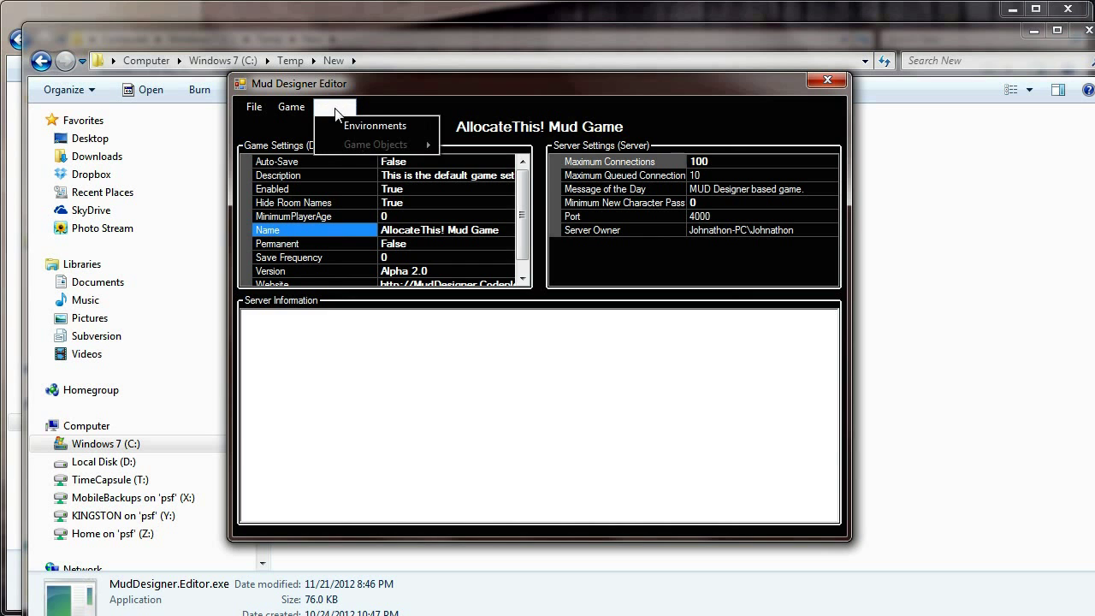
mouse_move(365, 130)
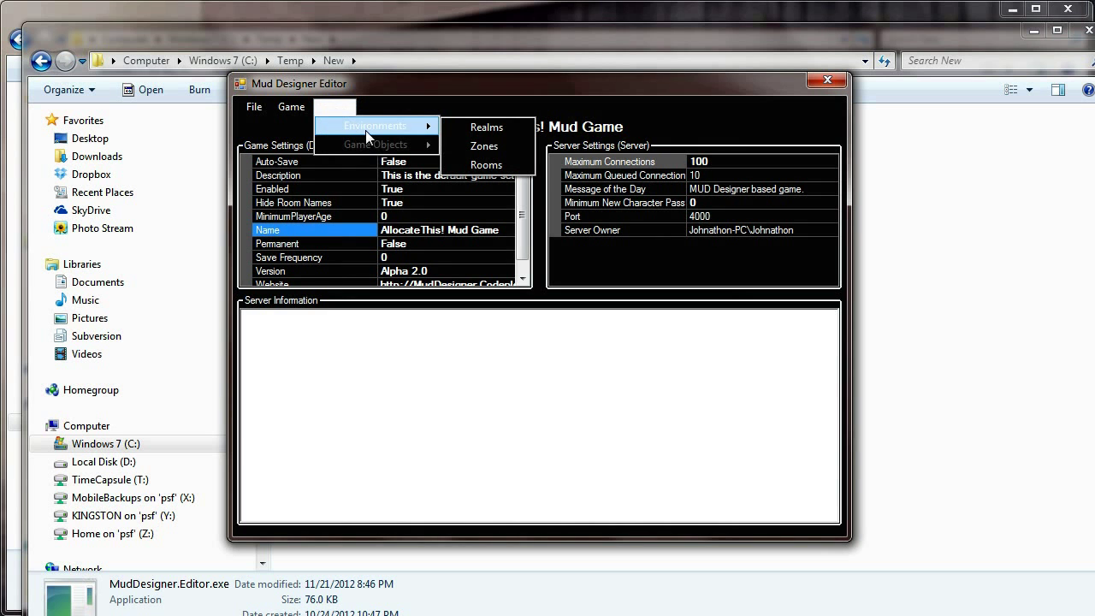
left_click(515, 166)
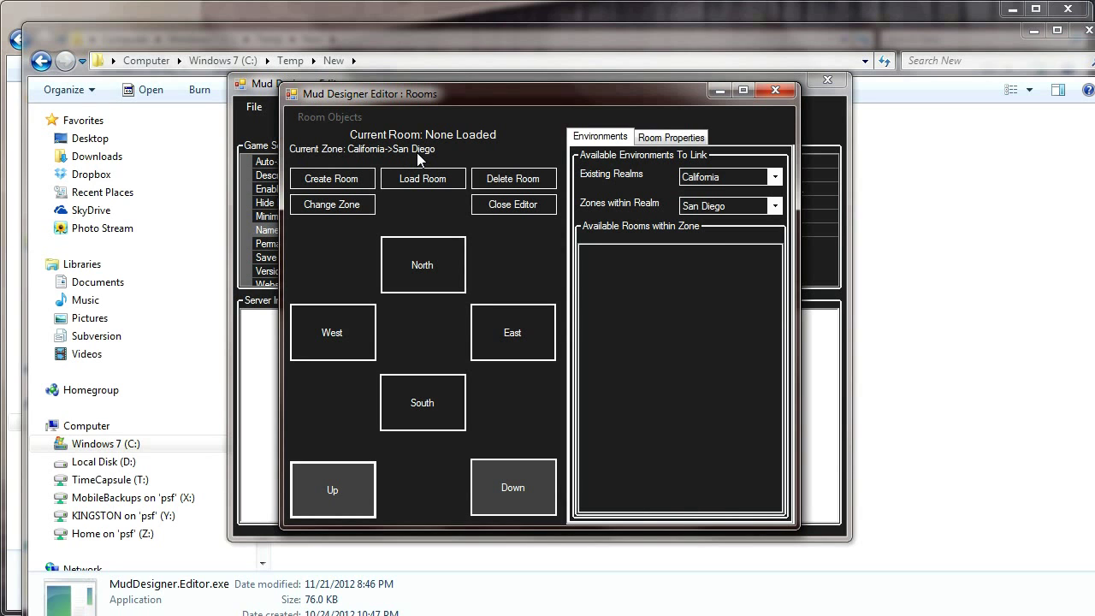
left_click(775, 178)
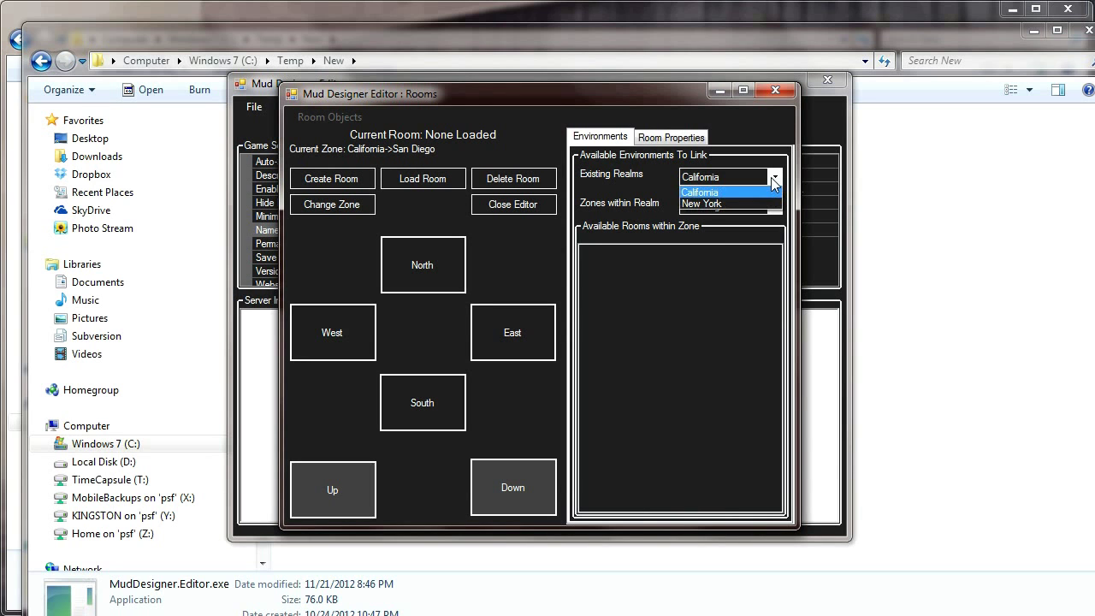
left_click(755, 193)
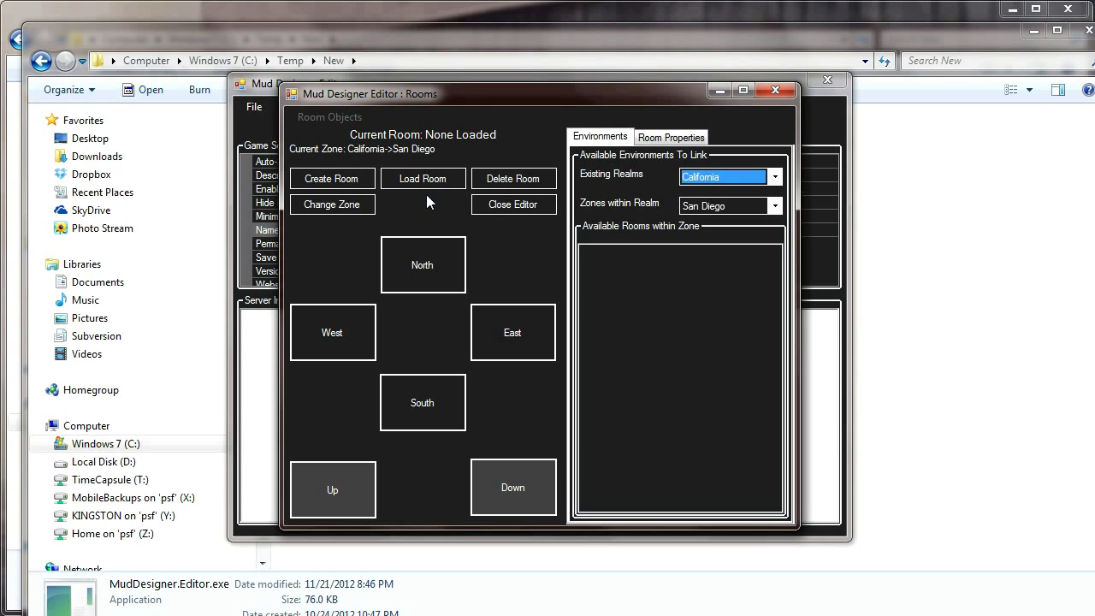
Create a room in the San Diego zone and check its room properties.
left_click(340, 181)
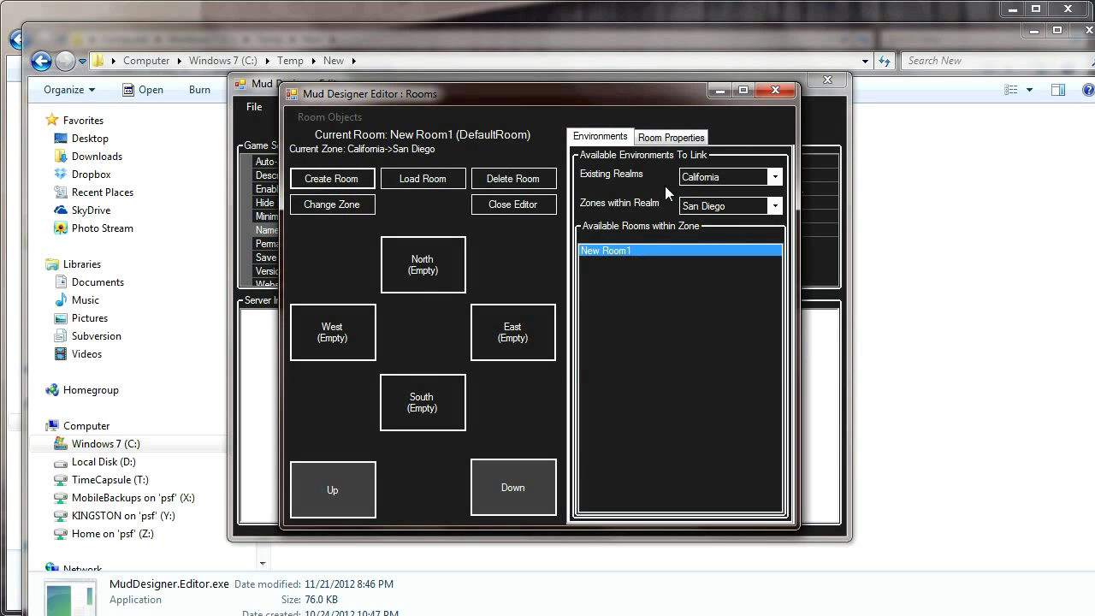
left_click(682, 140)
left_click(623, 139)
Create five more rooms in the San Diego zone.
left_click(321, 180)
left_click(321, 179)
left_click(321, 180)
left_click(321, 180)
left_click(321, 179)
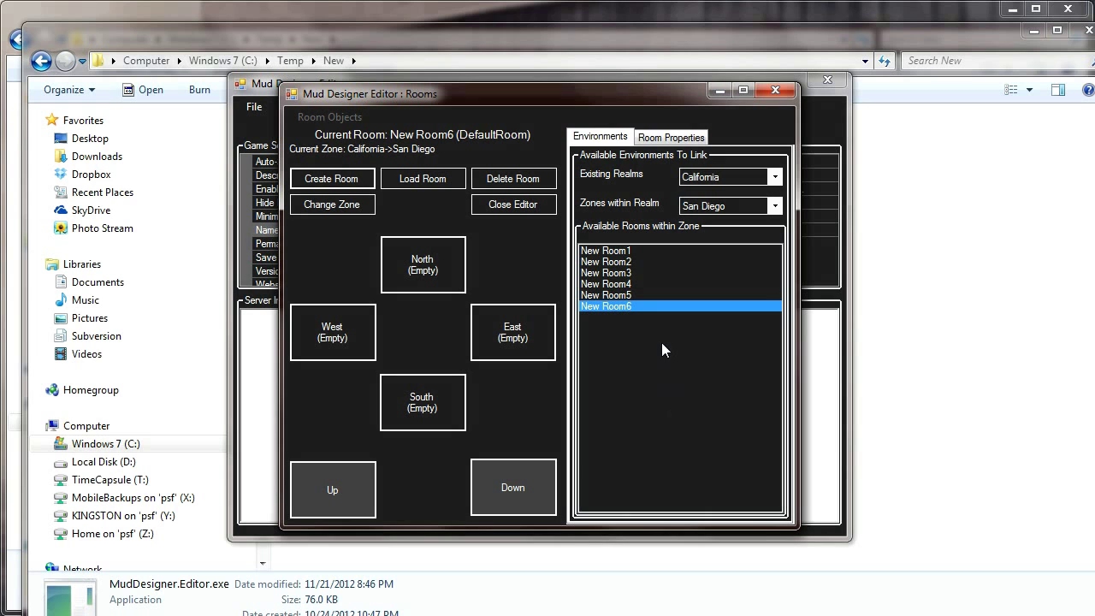
Delete New Room2 through New Room6 from the San Diego zone and load New Room1 as the current room.
left_click(605, 263)
left_click(520, 182)
left_click(611, 263)
left_click(521, 187)
left_click(599, 262)
left_click(533, 190)
left_click(609, 262)
left_click(532, 189)
left_click(610, 262)
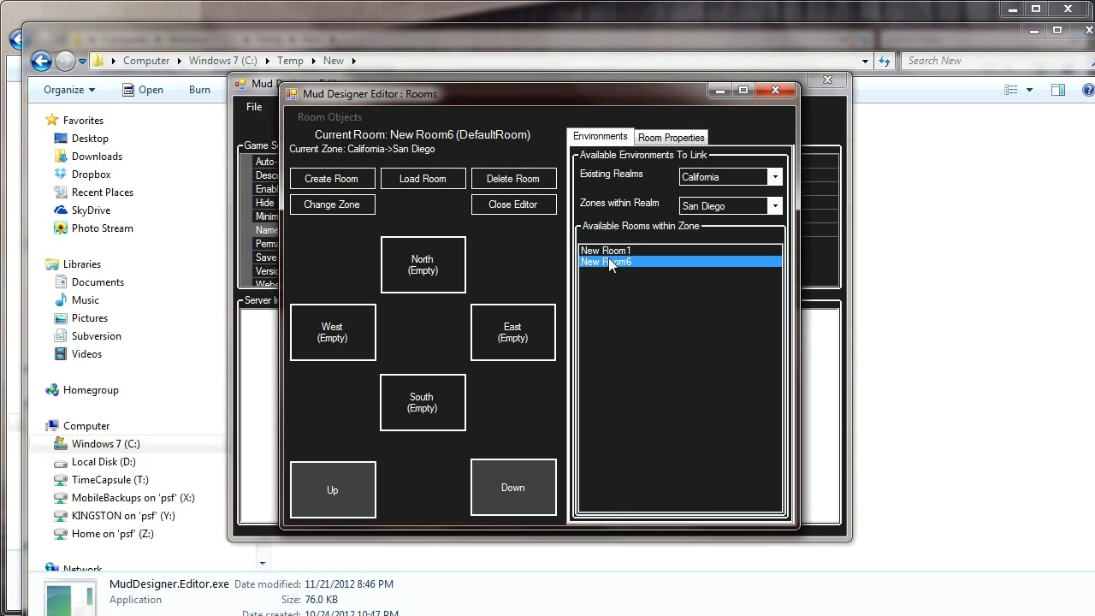
left_click(516, 182)
left_click(619, 249)
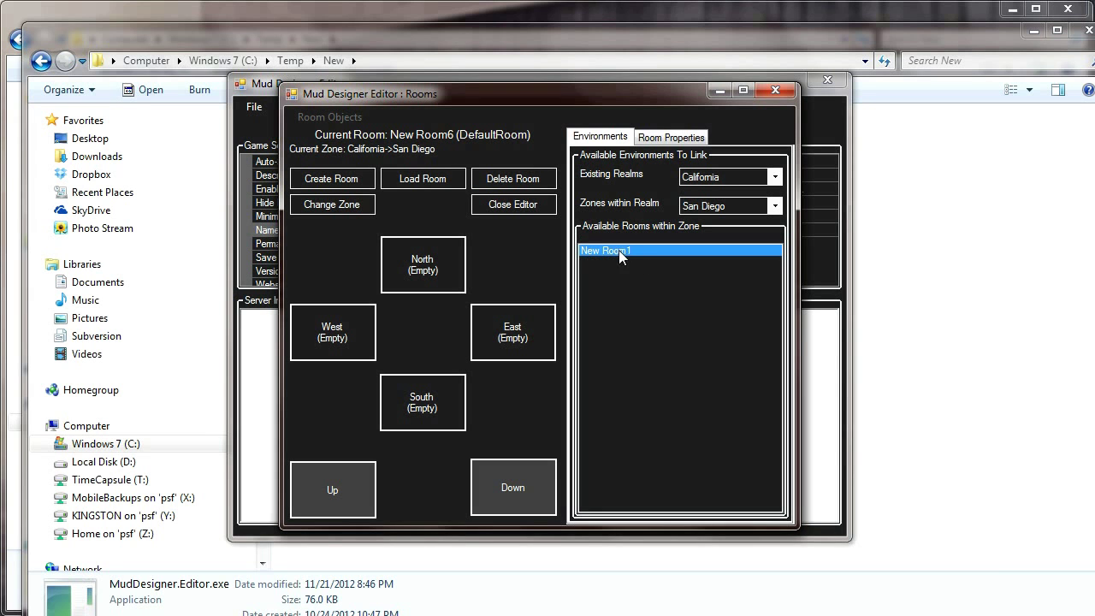
left_click(441, 182)
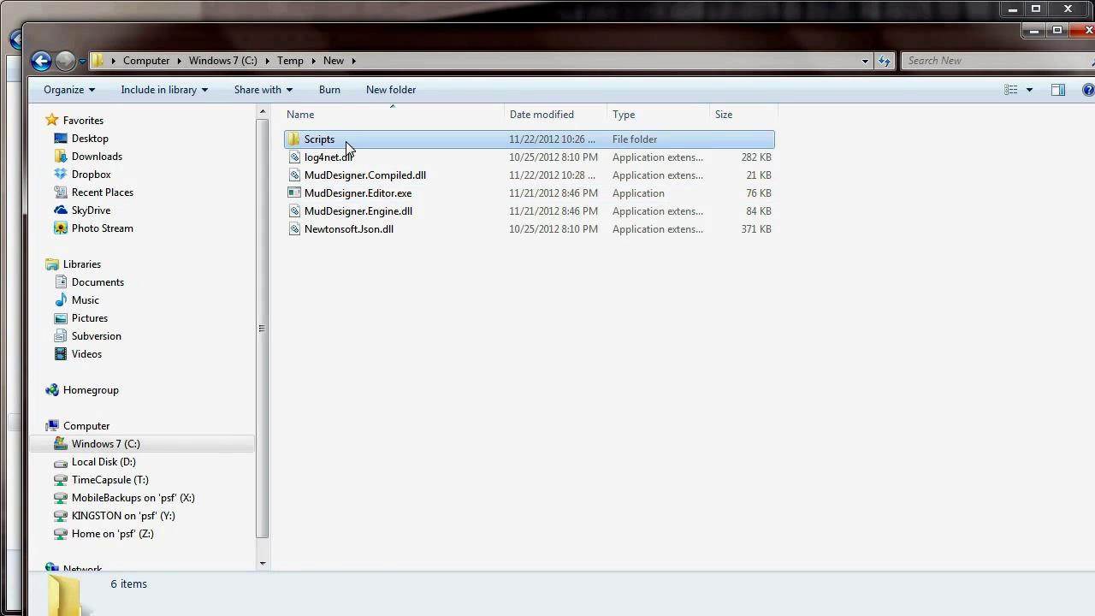
Locate the DefaultRoom.cs script in the Scripts\Default\Environment folder in Windows Explorer, and return to the Rooms editor.
double_click(348, 146)
double_click(347, 145)
double_click(345, 159)
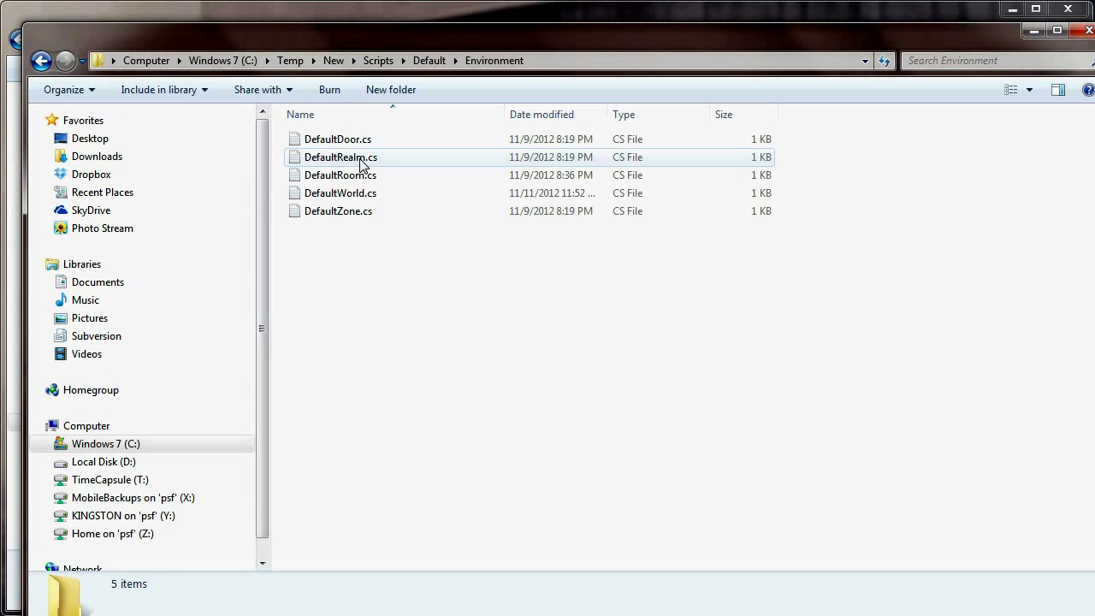
left_click(351, 172)
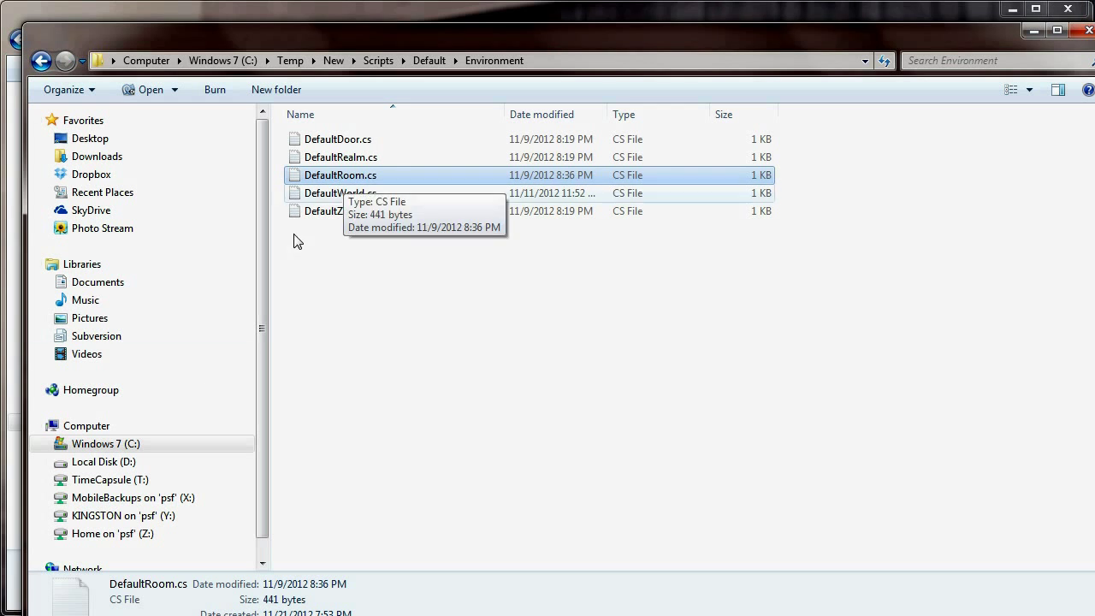
left_click(171, 614)
left_click(259, 612)
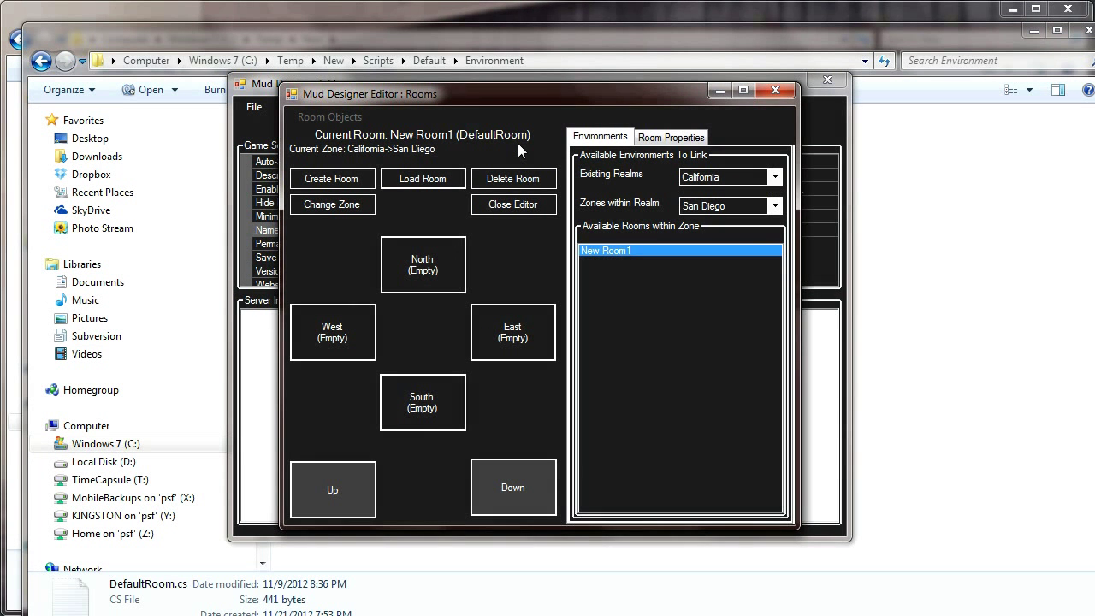
Rename the current room New Room1 as Bedroom and return to the available environments.
left_click(673, 139)
left_click(743, 240)
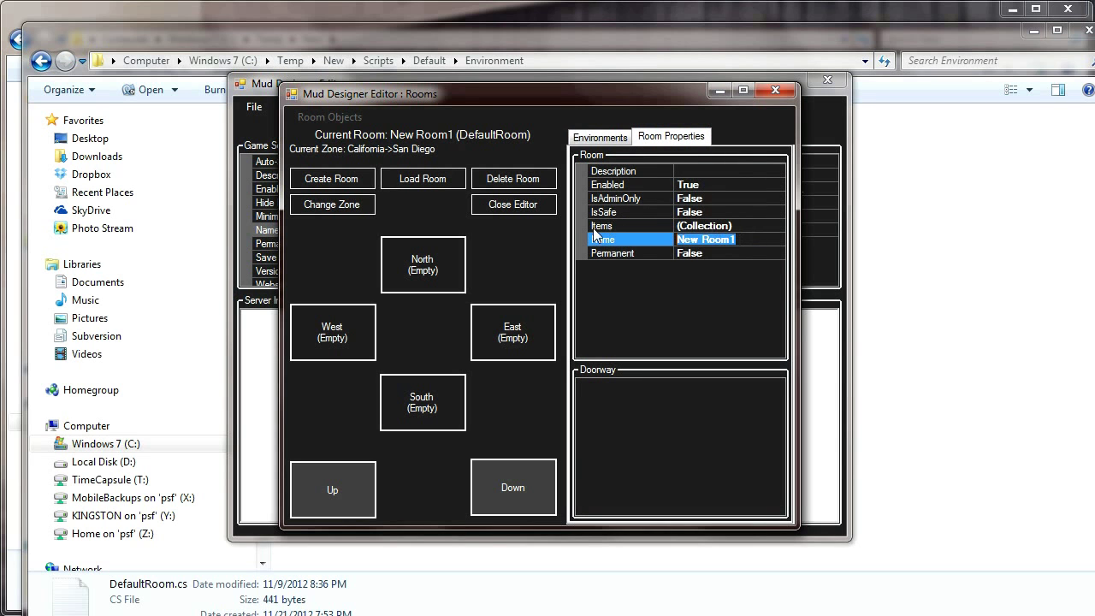
type("Bedroom")
key("Return")
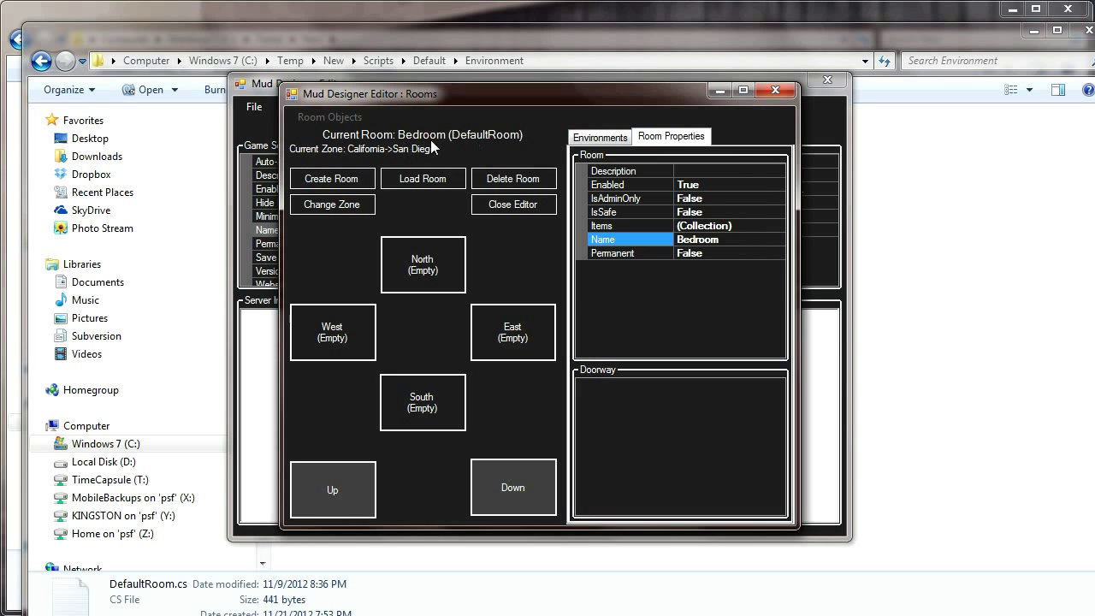
left_click(600, 137)
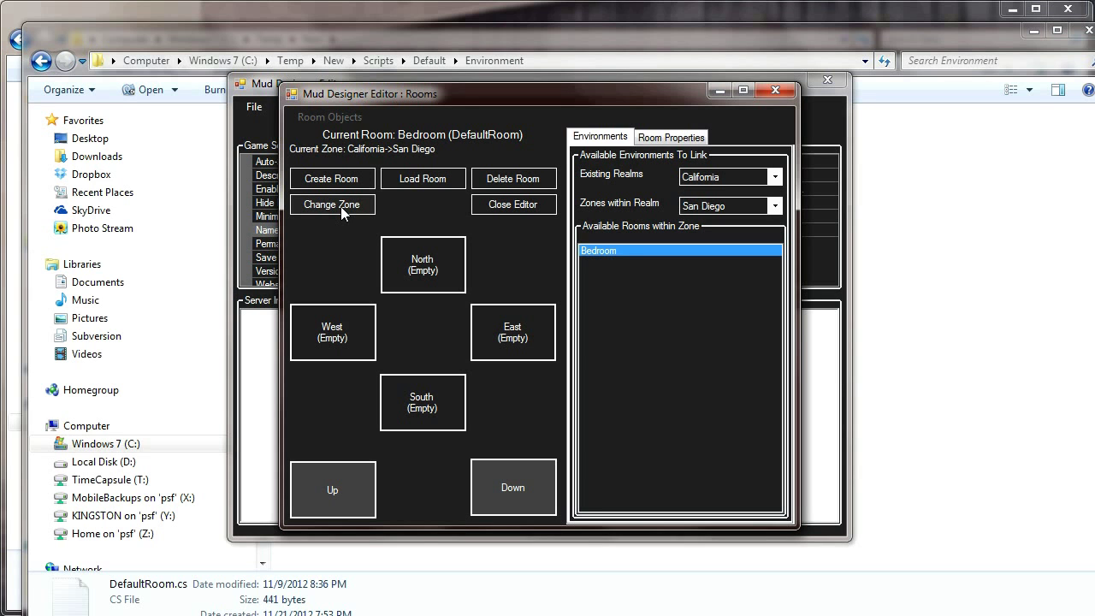
Close the Rooms editor and create a zone named LA in the California realm using the Zones editor.
left_click(716, 206)
left_click(775, 92)
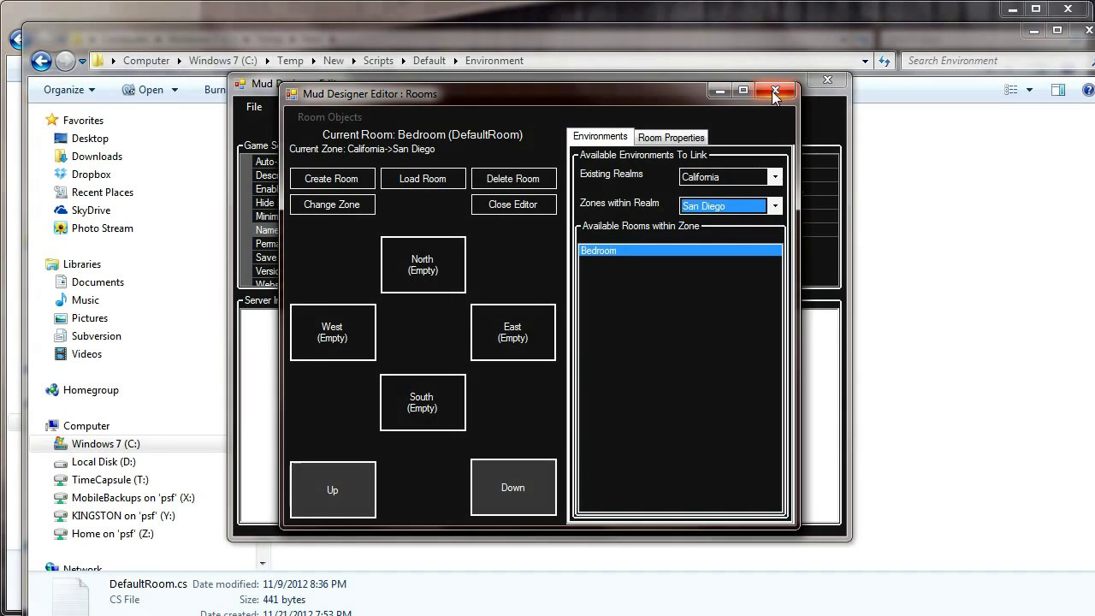
left_click(333, 109)
mouse_move(338, 128)
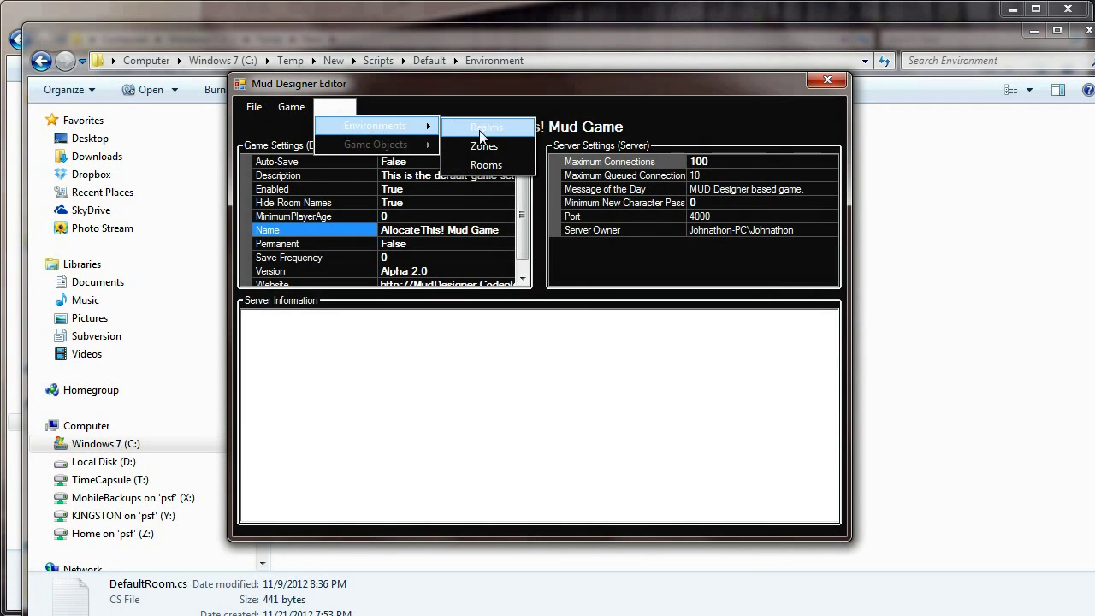
left_click(489, 142)
left_click(361, 127)
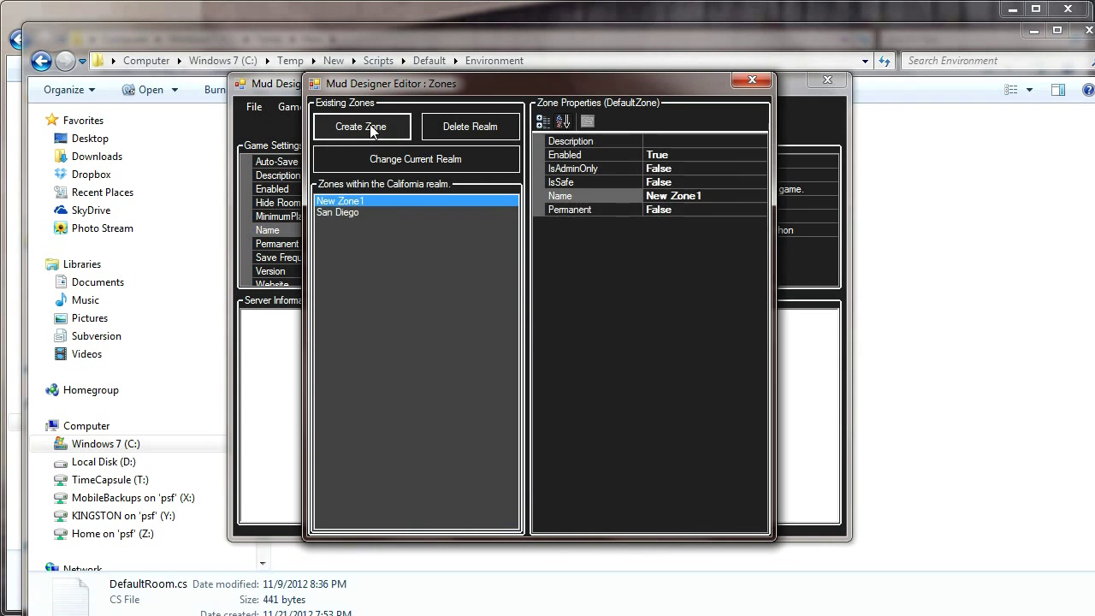
left_click(709, 198)
left_click_drag(724, 196, 635, 189)
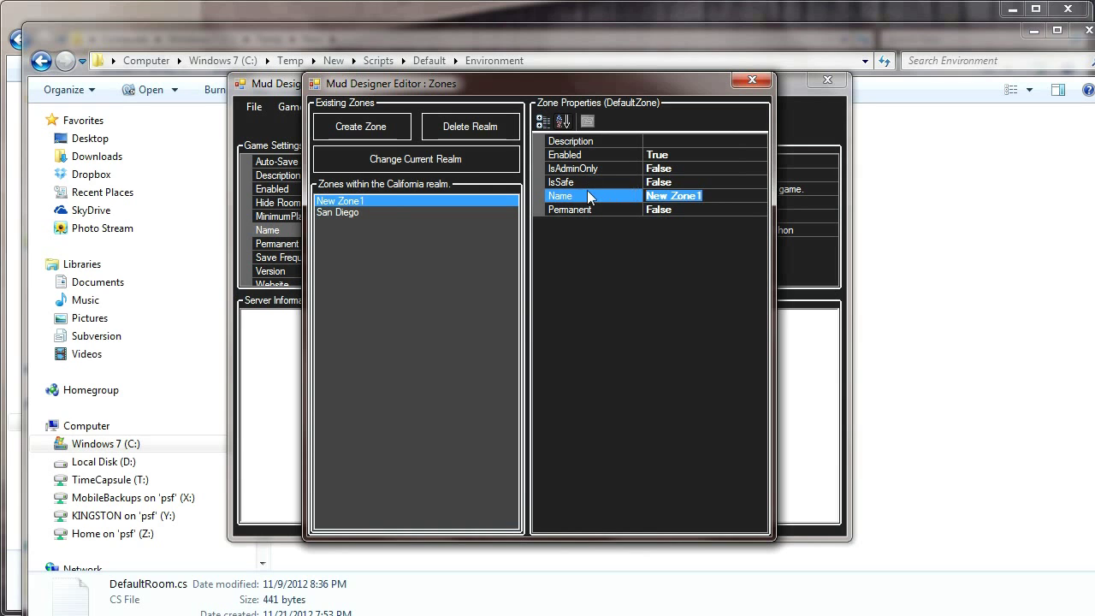
type("LA")
key("Return")
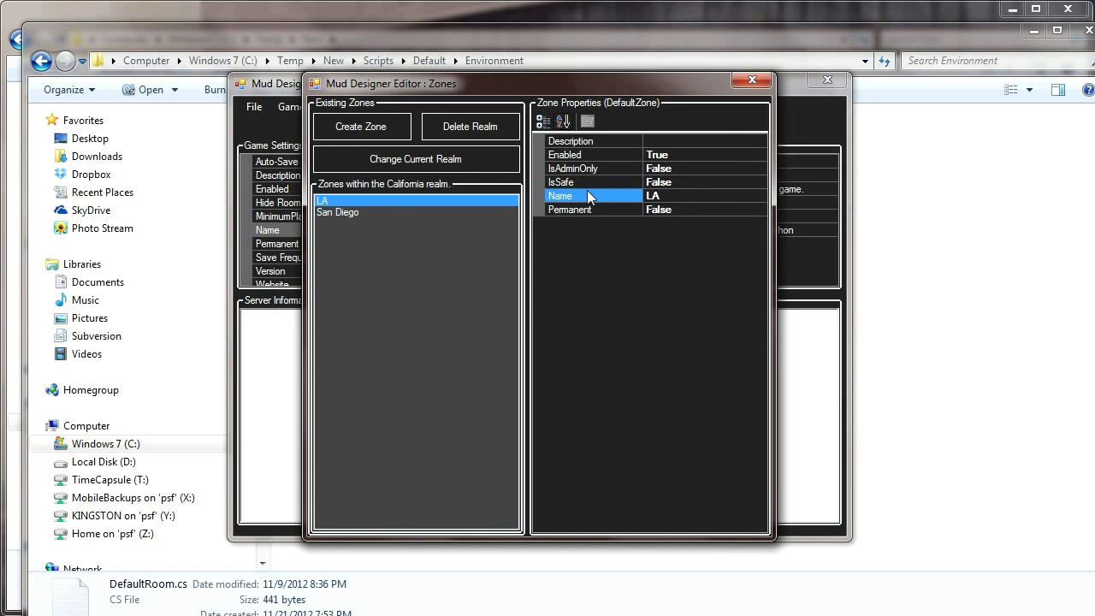
Make San Diego the selected zone, close the Zones editor and reopen the Rooms editor.
left_click(385, 212)
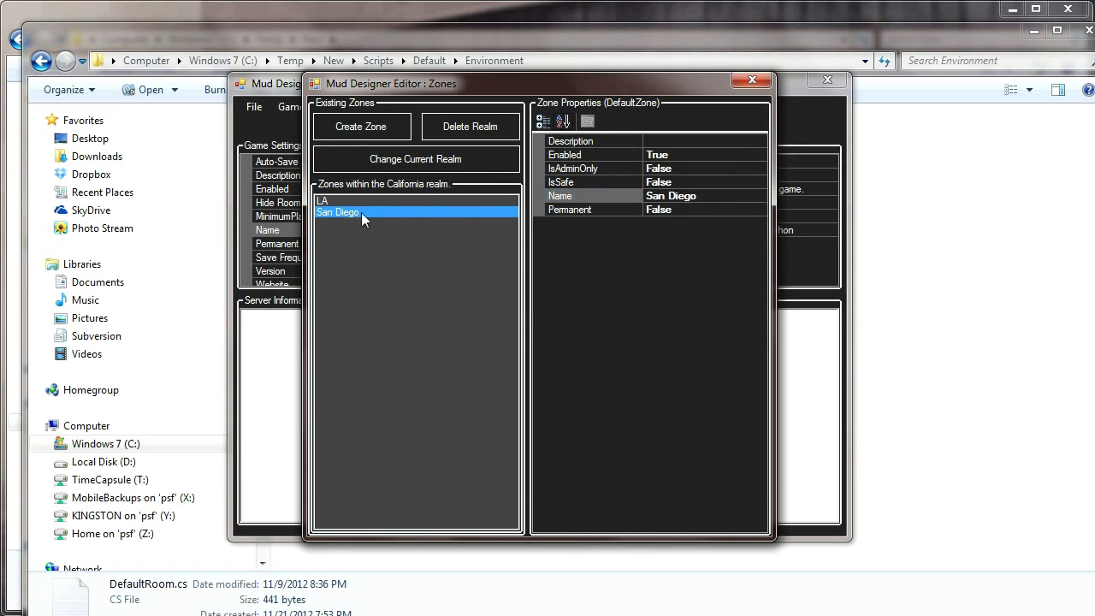
left_click(739, 83)
left_click(334, 106)
mouse_move(348, 126)
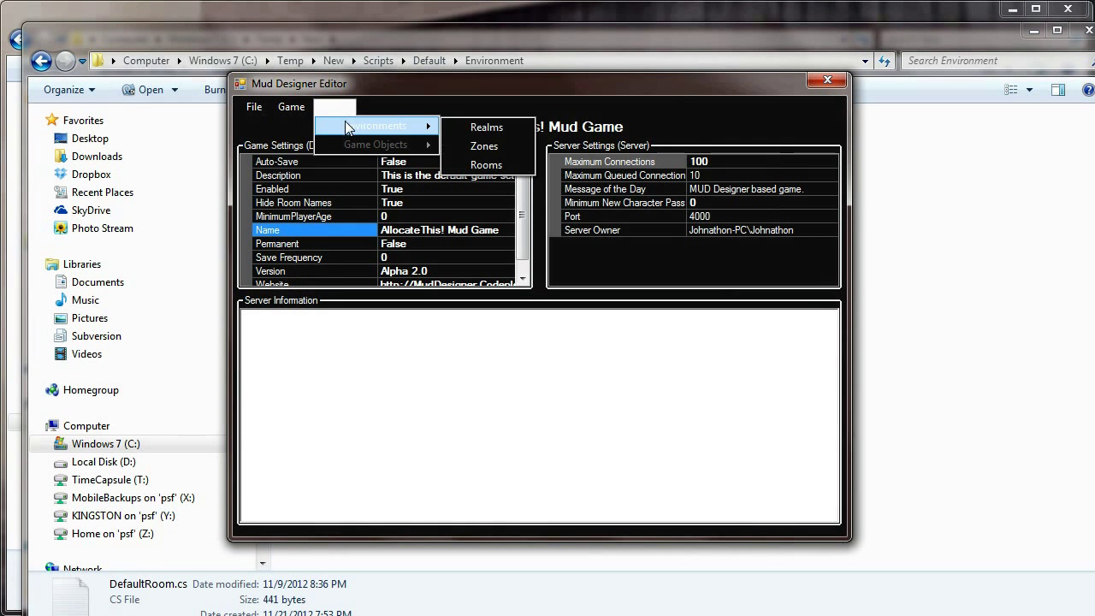
left_click(486, 164)
Compare the available rooms of the LA and San Diego zones, ending with San Diego's Bedroom selected.
left_click(726, 205)
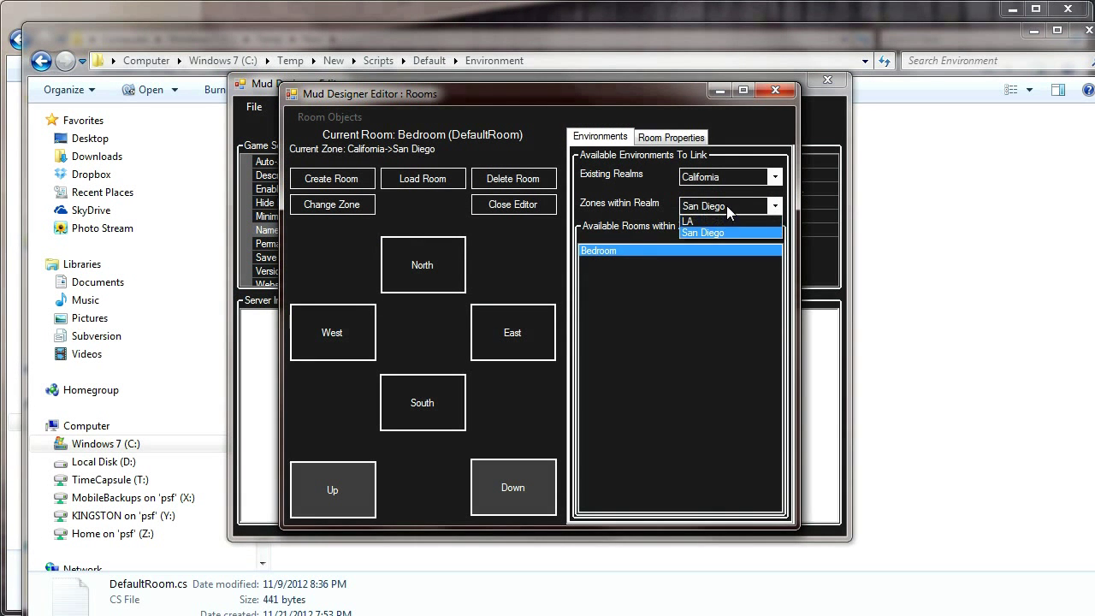
left_click(730, 230)
left_click(713, 206)
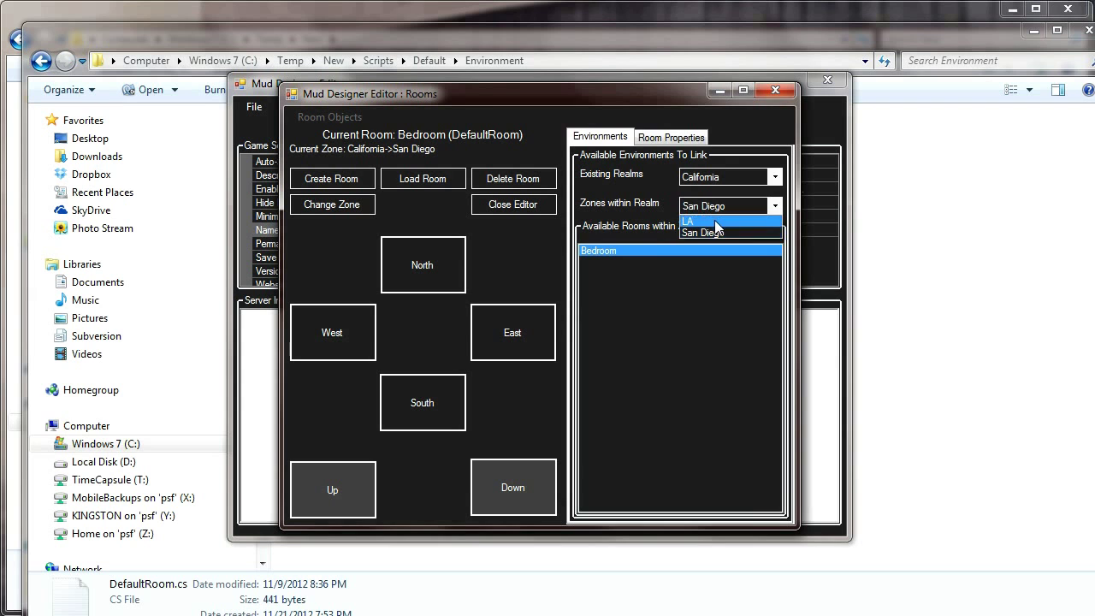
left_click(714, 219)
left_click(728, 205)
left_click(710, 232)
left_click(621, 250)
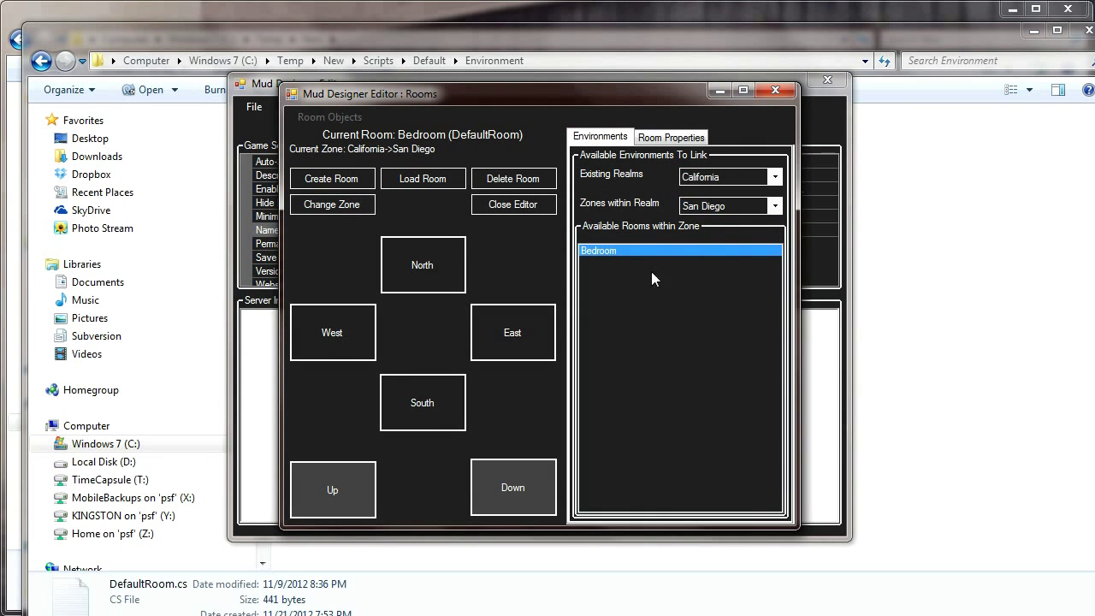
Change the Rooms editor's current zone to LA.
left_click(339, 206)
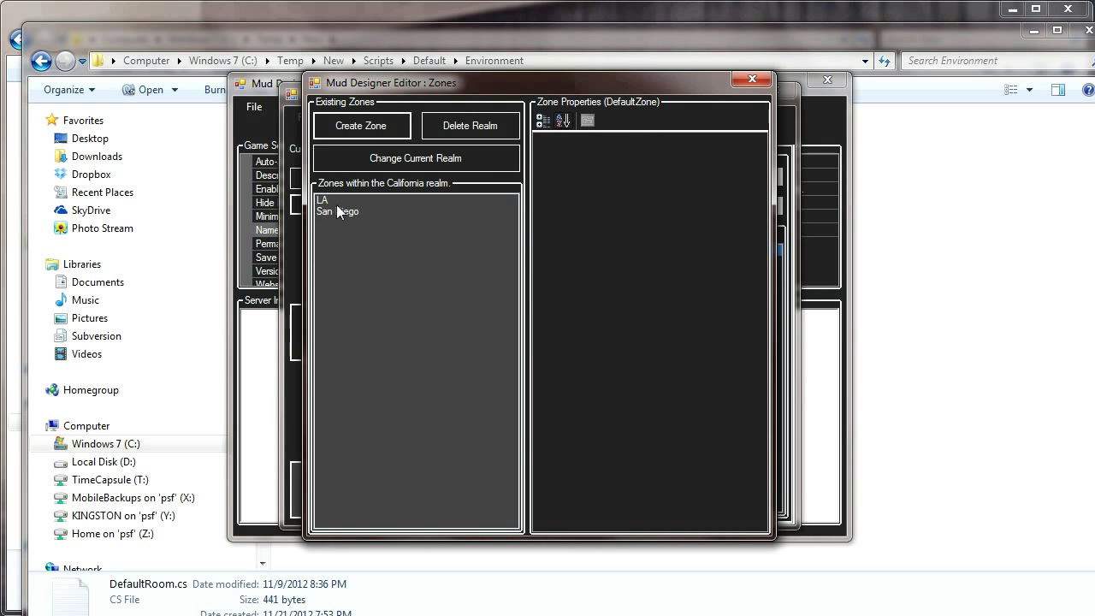
left_click(327, 199)
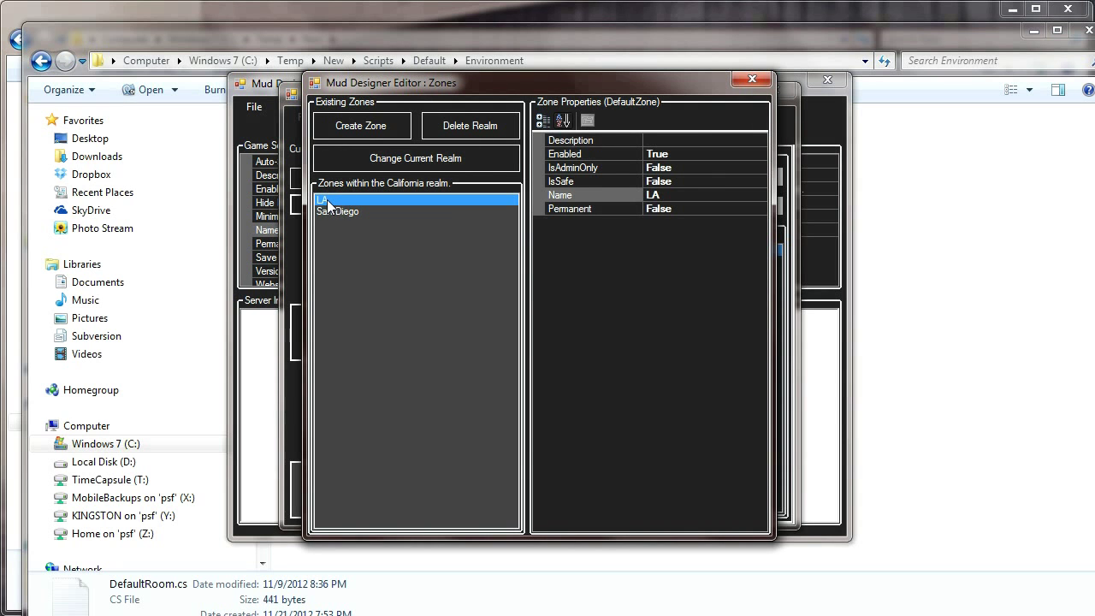
left_click(751, 79)
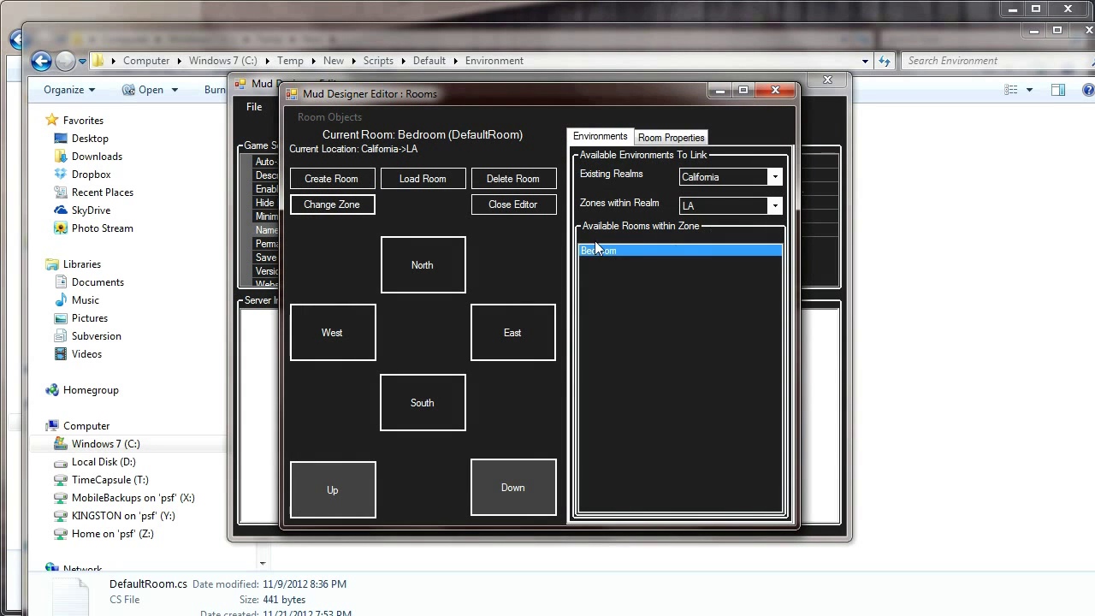
Switch the zone available to link to San Diego and back to LA to check their room lists.
left_click(715, 209)
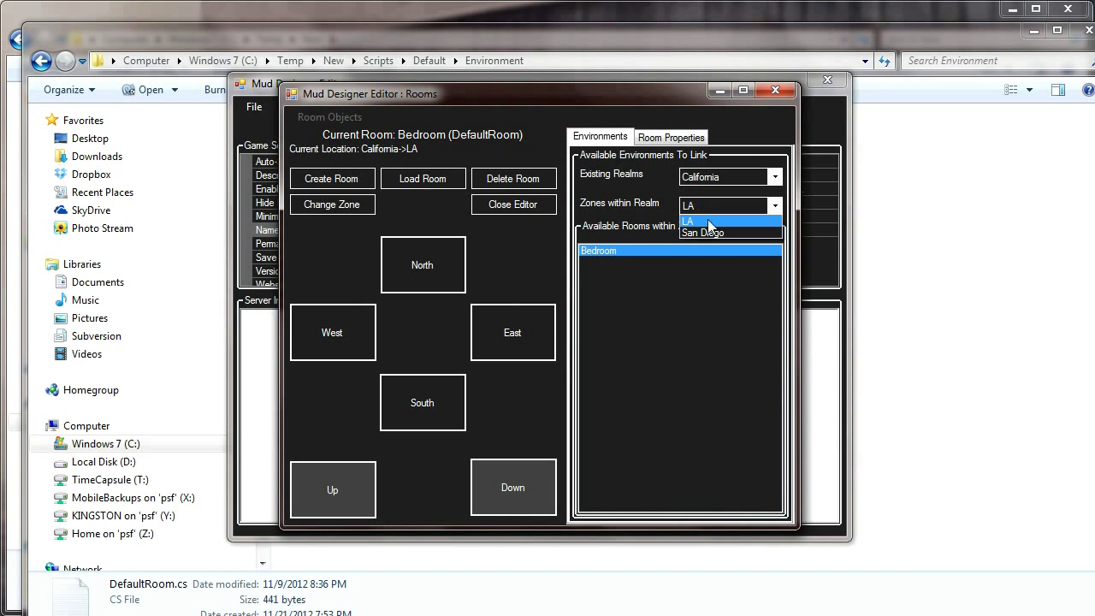
left_click(706, 230)
left_click(727, 205)
left_click(710, 219)
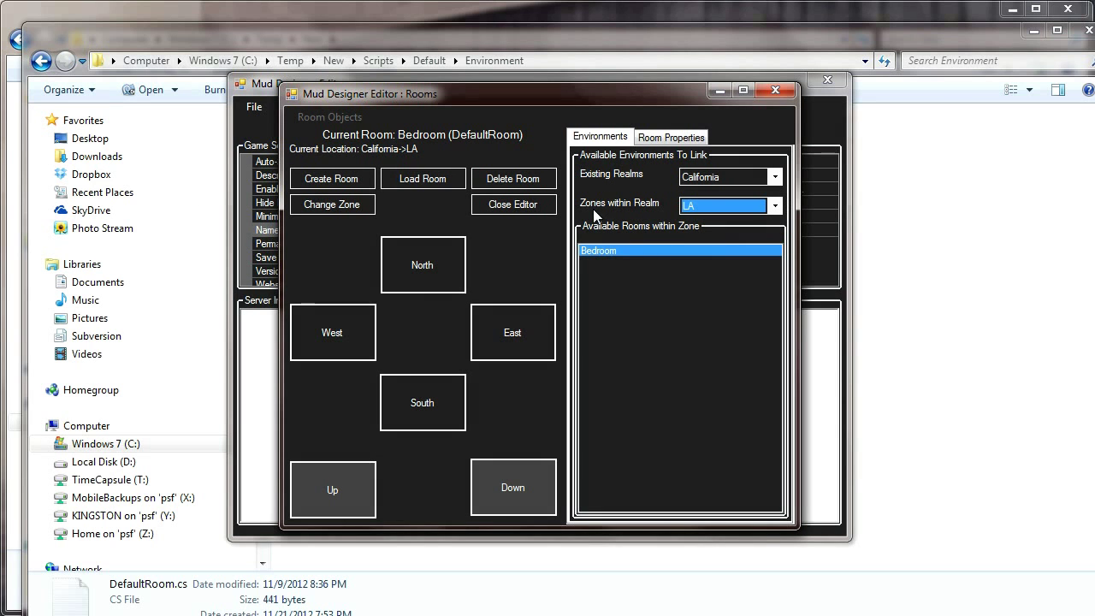
Change the Rooms editor's current zone back to San Diego.
left_click(323, 207)
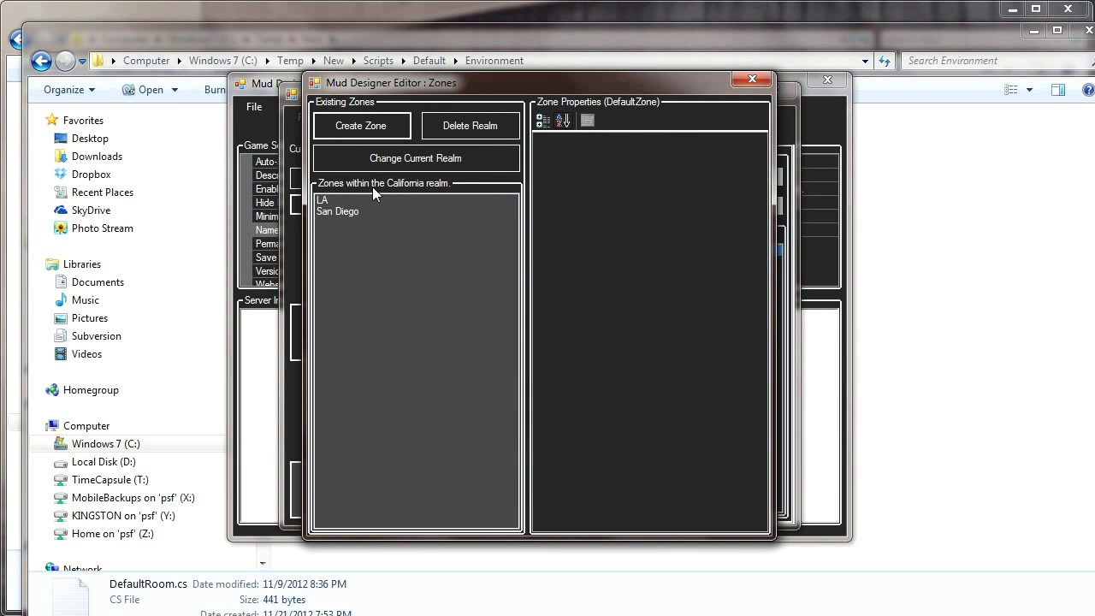
left_click(336, 212)
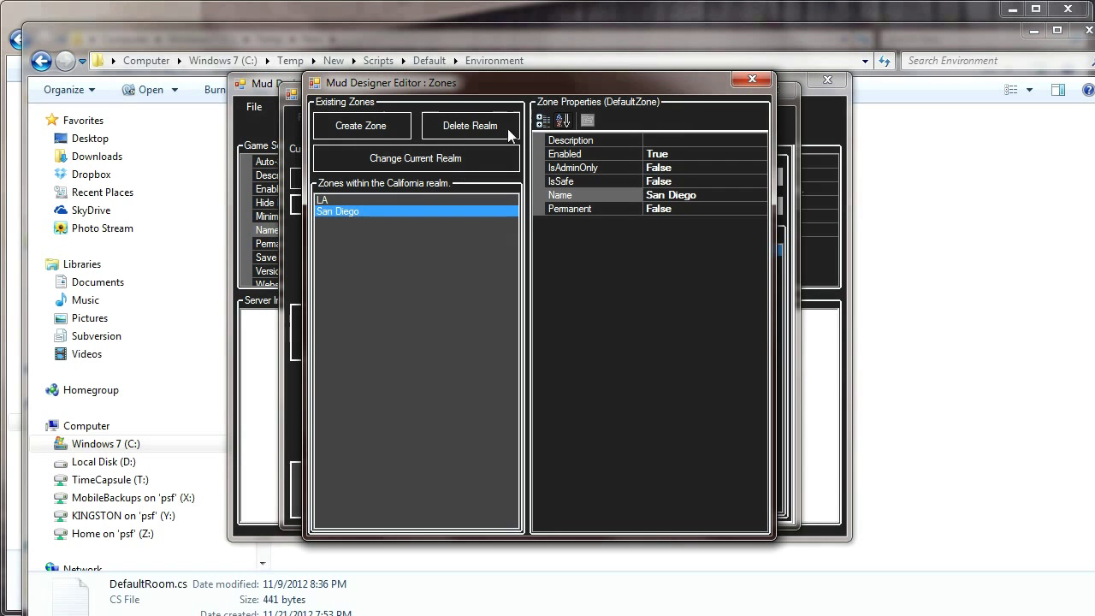
left_click(751, 79)
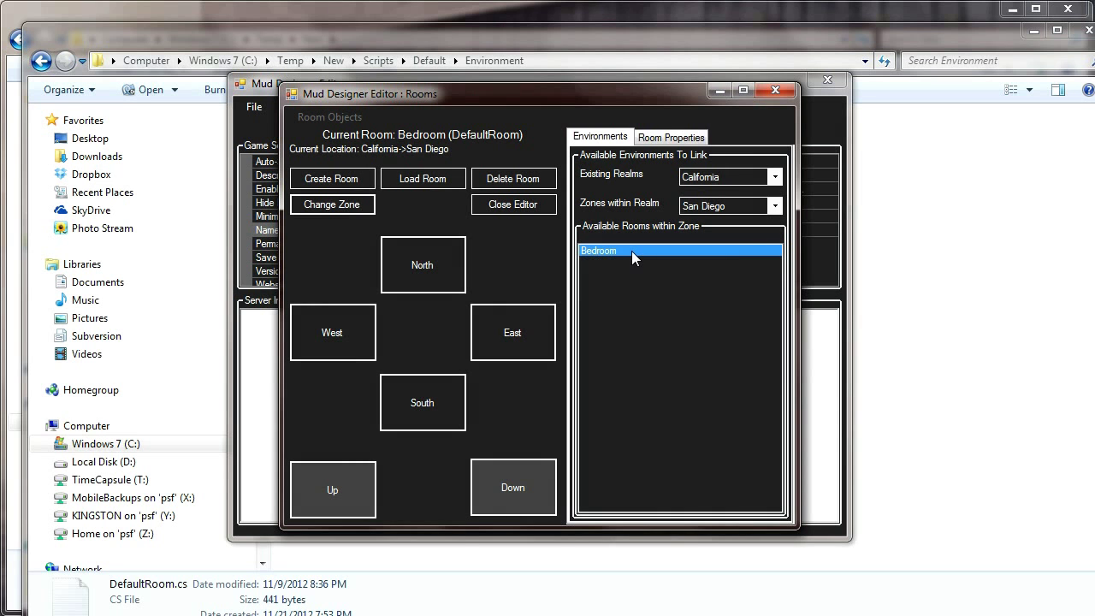
Reopen the zone selection, check the realm choices without changing California, and select the LA zone.
left_click(336, 205)
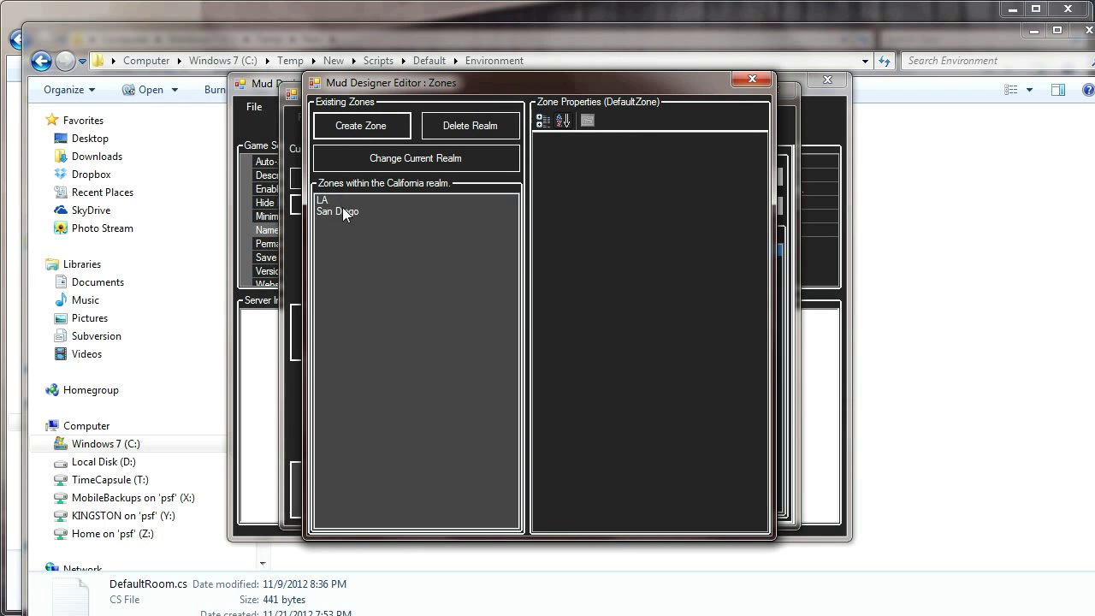
left_click(499, 156)
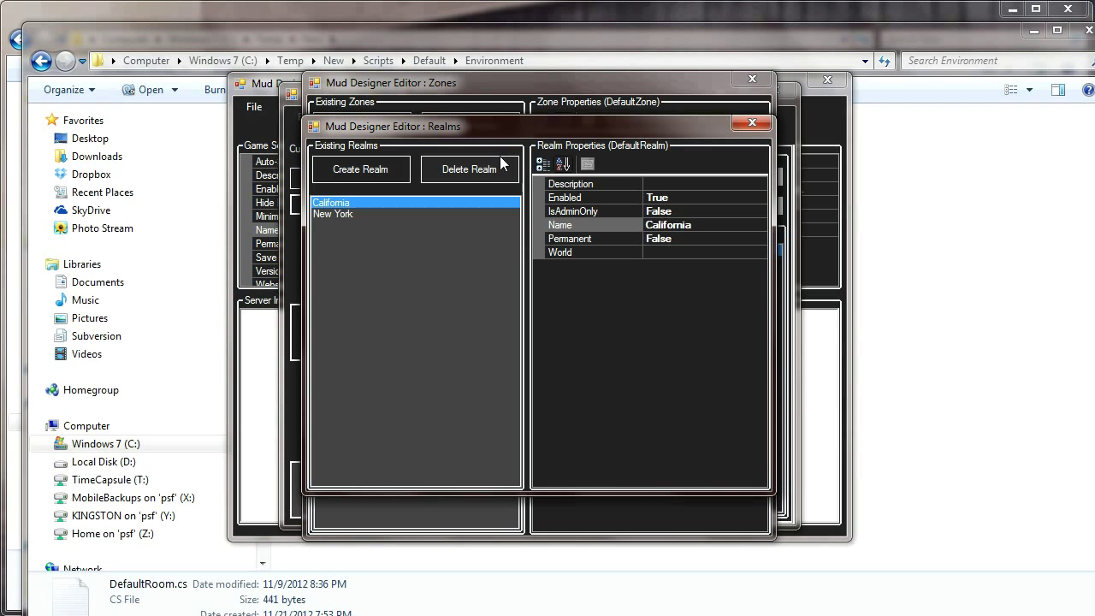
left_click(752, 122)
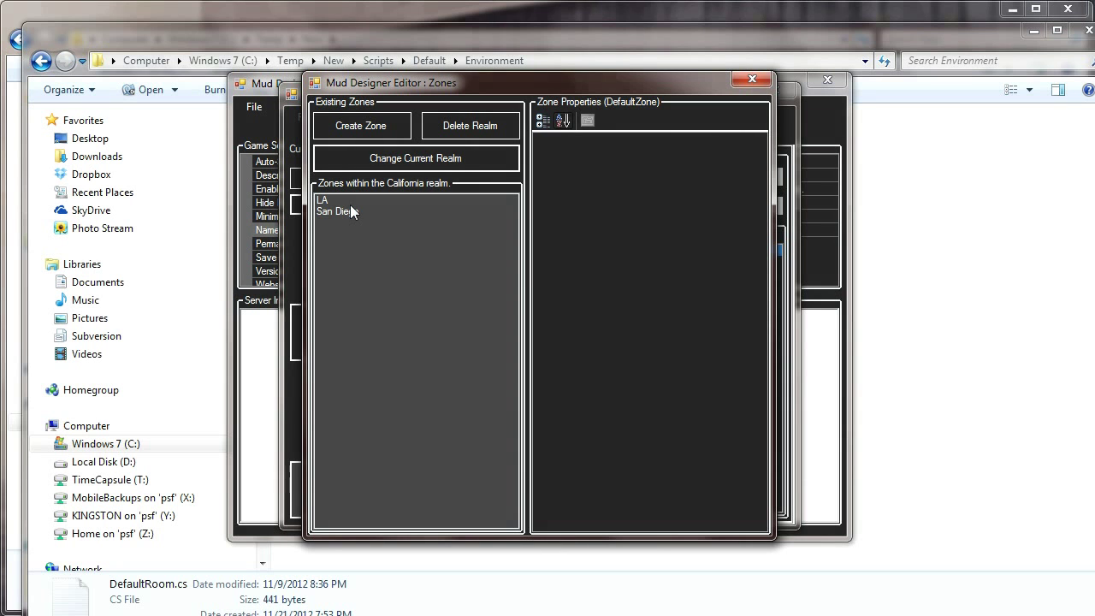
left_click_drag(512, 89, 394, 94)
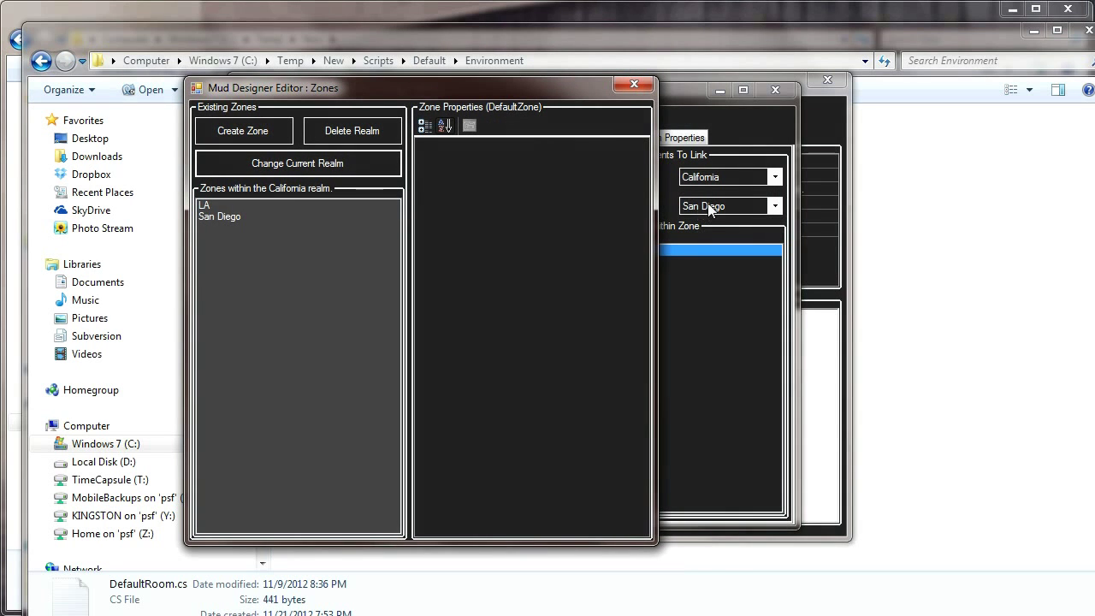
left_click(222, 206)
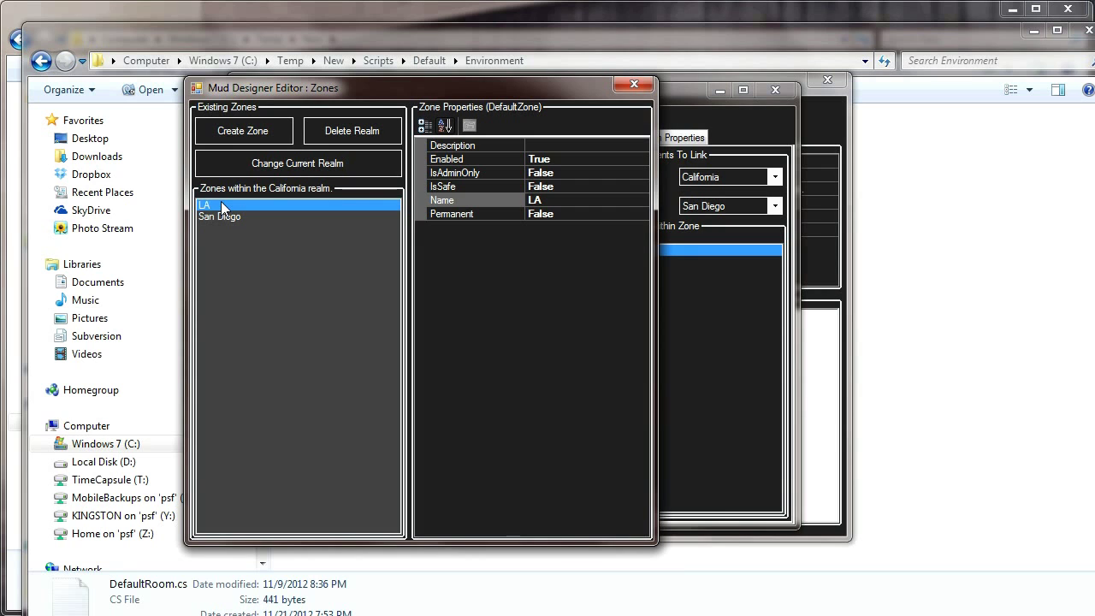